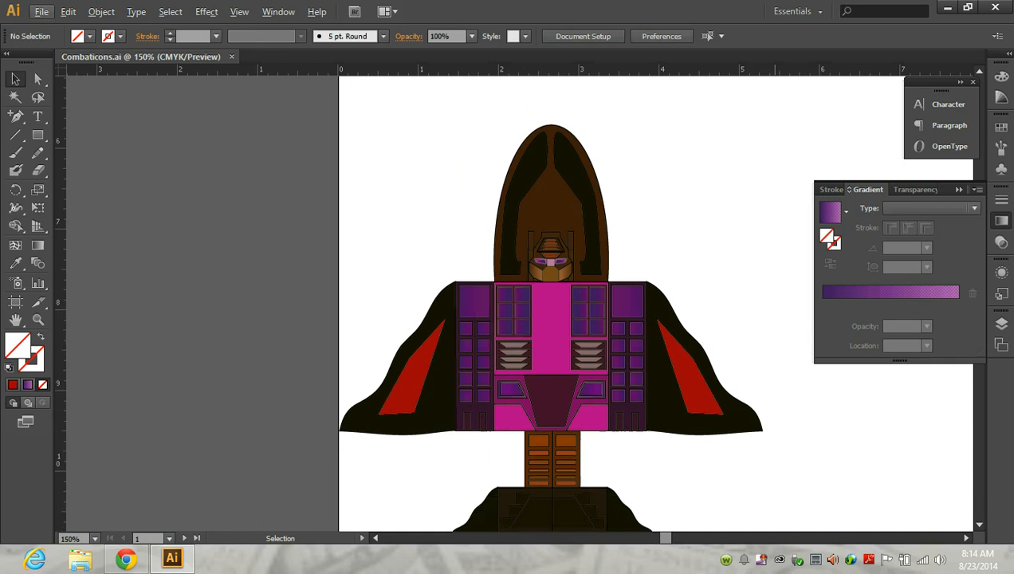
# Ungroup the complete robot artwork and clear the selection.
pyautogui.moveTo(473, 182); pyautogui.dragTo(640, 432)
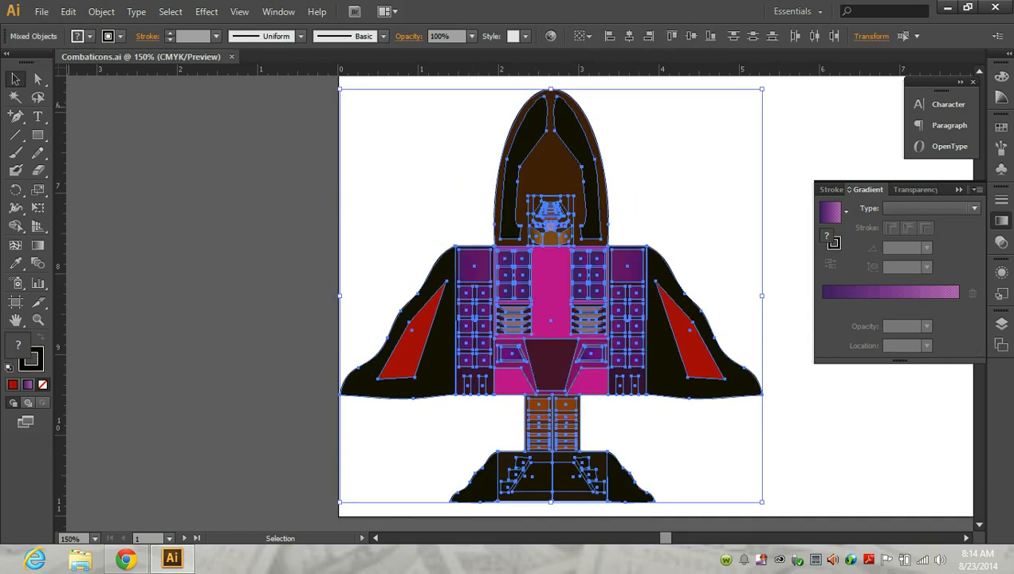
pyautogui.click(101, 11)
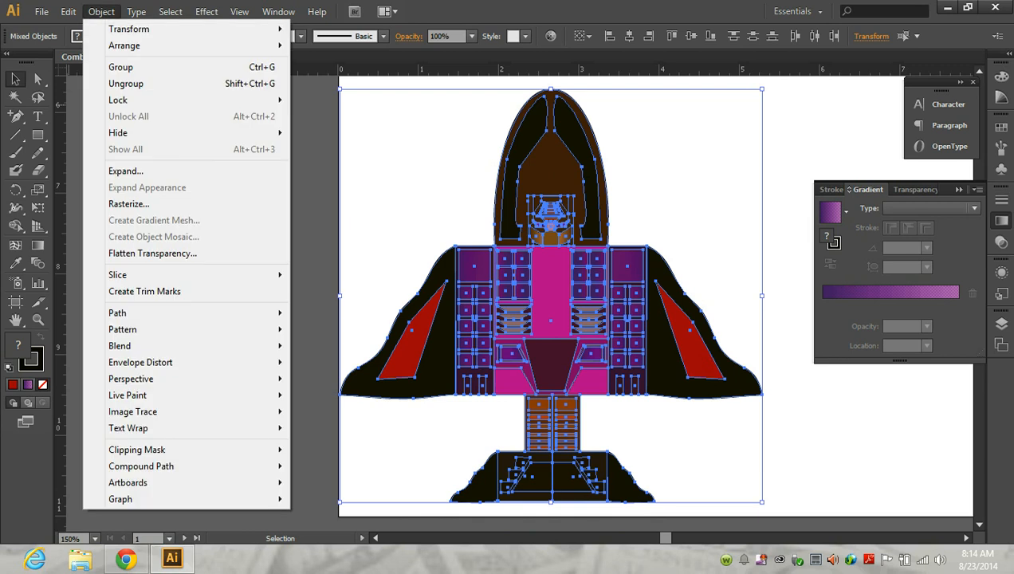
pyautogui.click(126, 83)
pyautogui.hotkey('ctrl', 'shift', 'a')
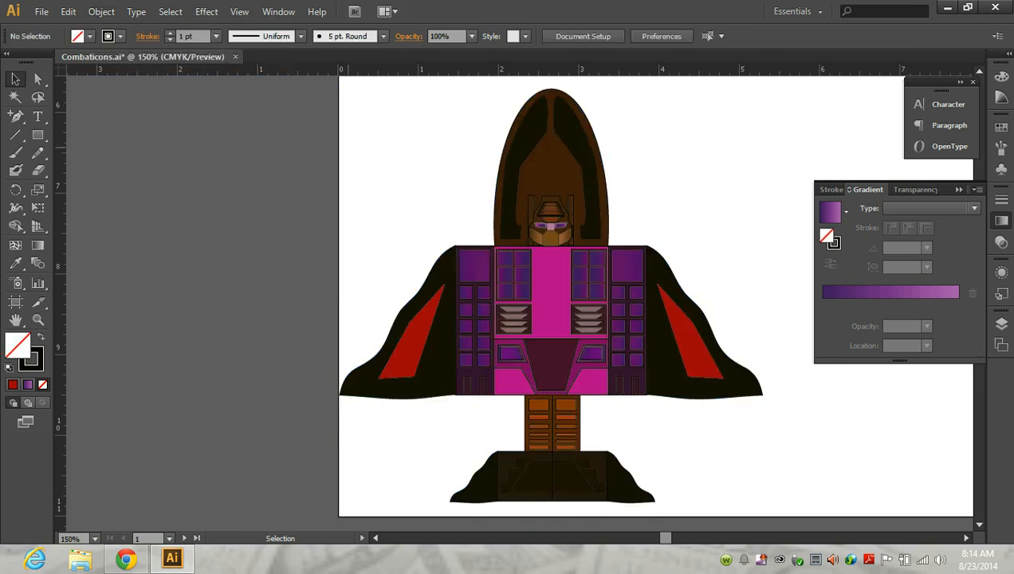
# Duplicate the magenta torso rectangle and brown head base beside the robot, placing the head copy centred on the torso copy's upper edge.
pyautogui.click(539, 284)
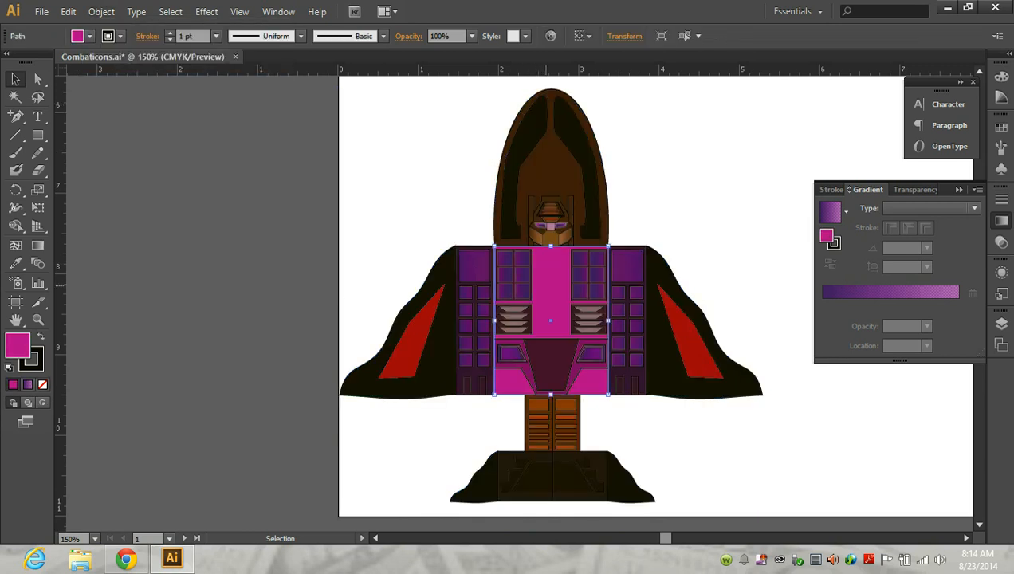
pyautogui.moveTo(540, 284); pyautogui.dragTo(729, 139)
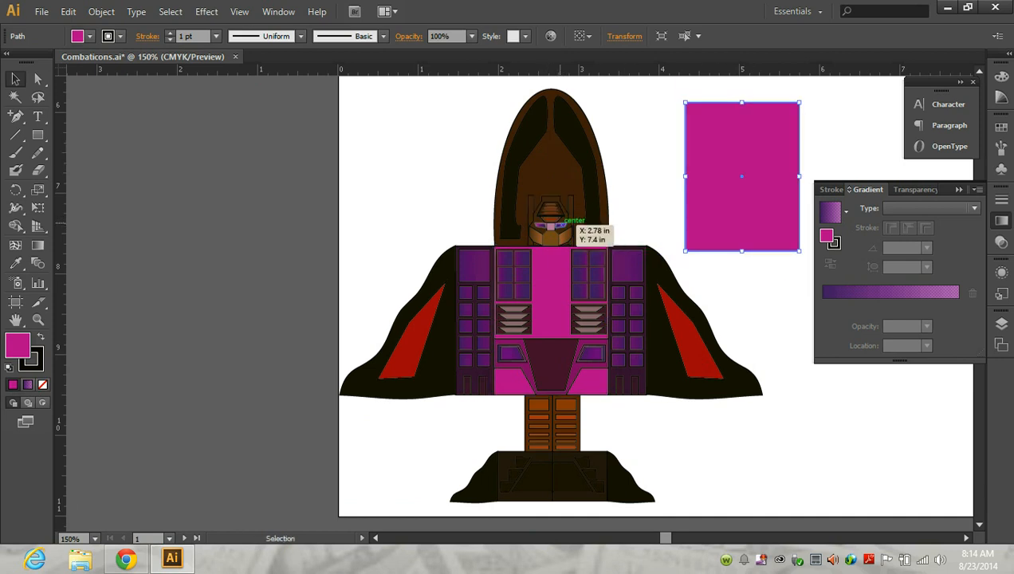
pyautogui.click(571, 210)
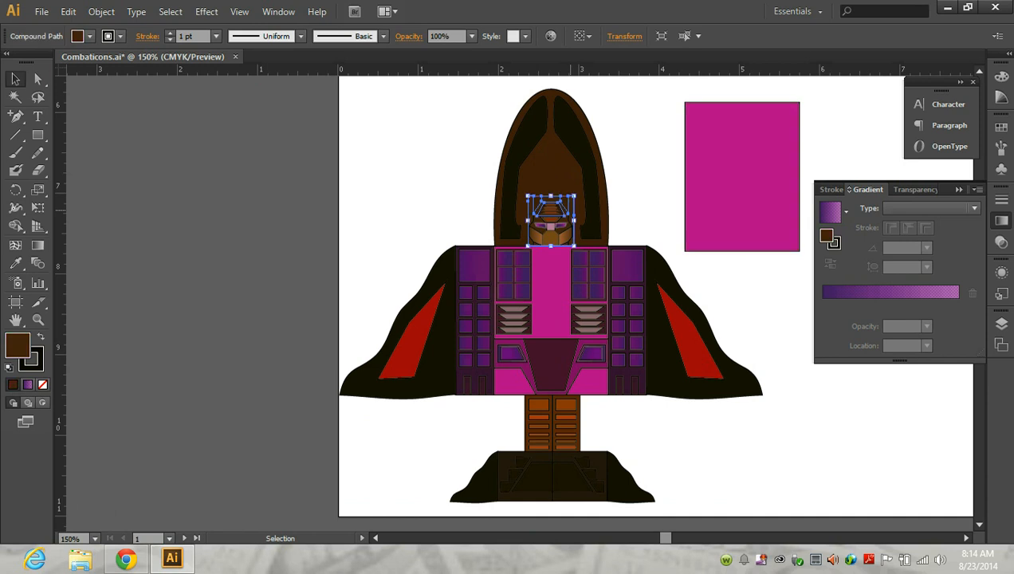
pyautogui.moveTo(550, 217); pyautogui.dragTo(742, 142)
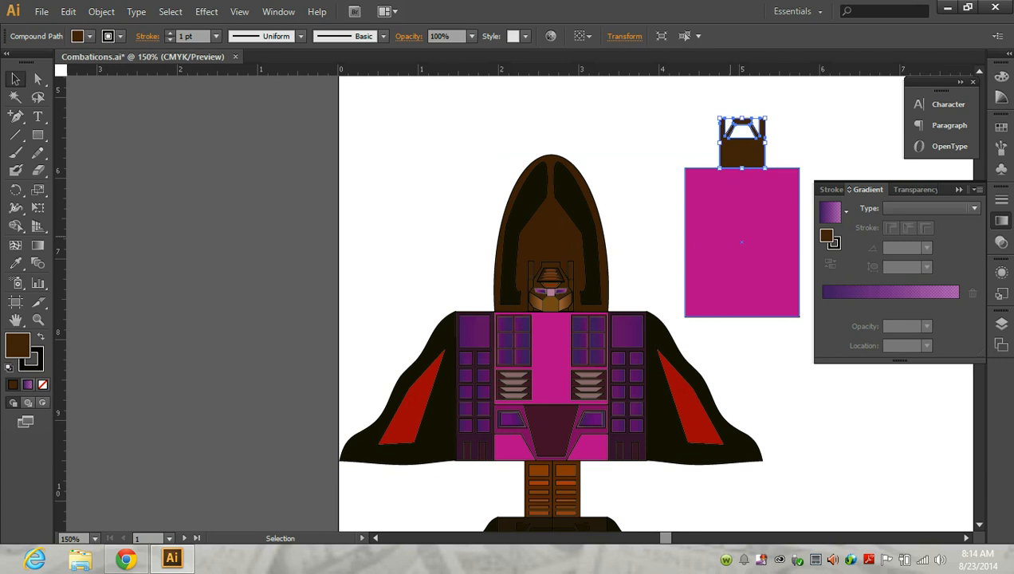
pyautogui.click(494, 331)
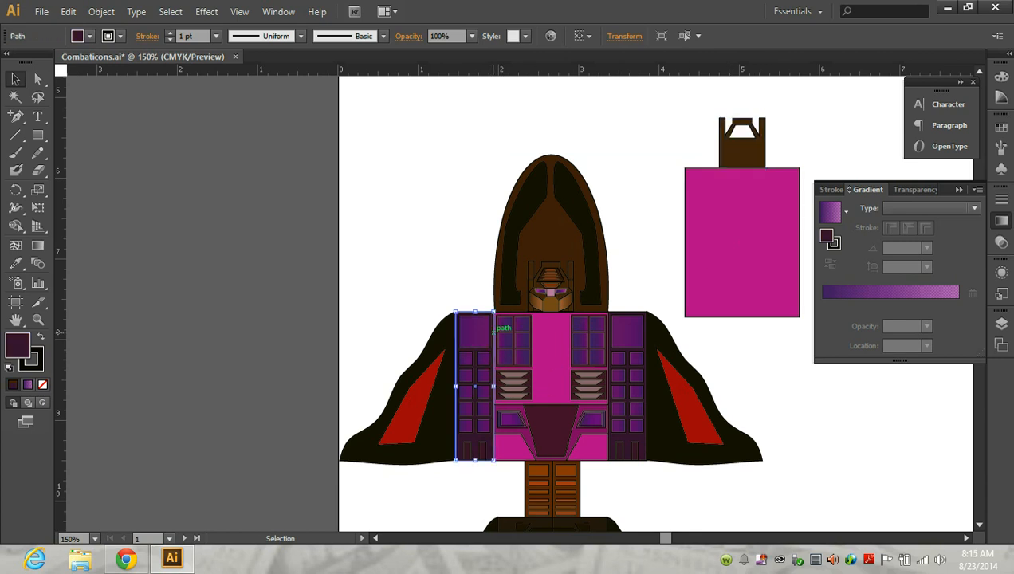
pyautogui.moveTo(466, 358); pyautogui.dragTo(672, 200)
pyautogui.hotkey('ctrl', 'z')
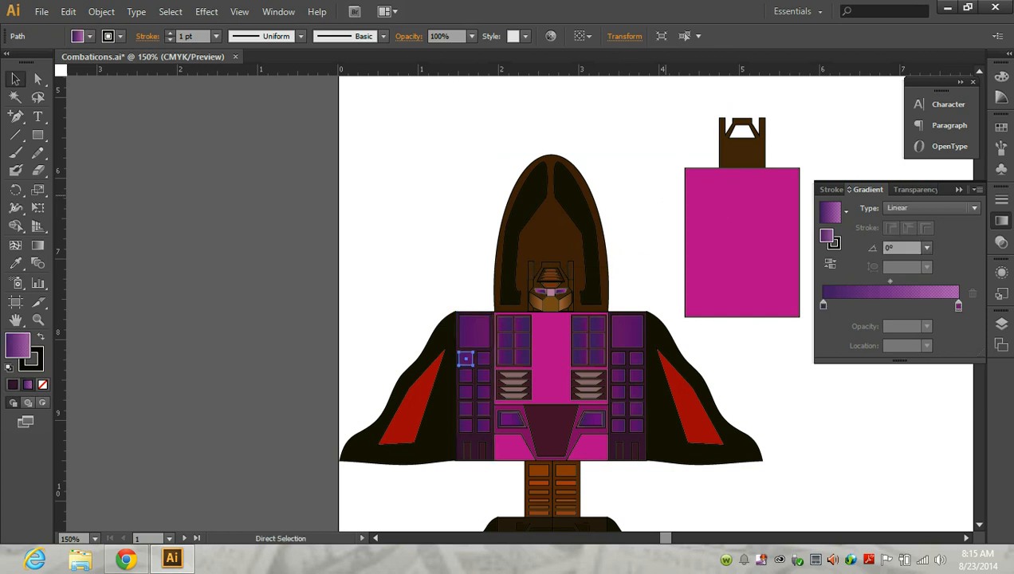
# Duplicate the left dark purple arm panel against the copied torso's left edge and move the assembled copies higher on the artboard.
pyautogui.scroll(3, 428, 325)
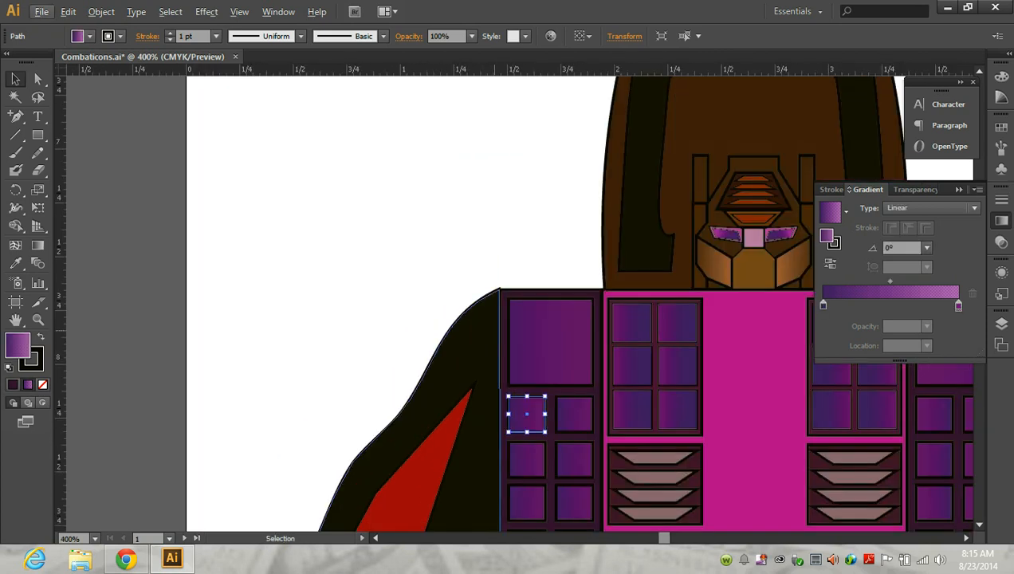
pyautogui.click(504, 326)
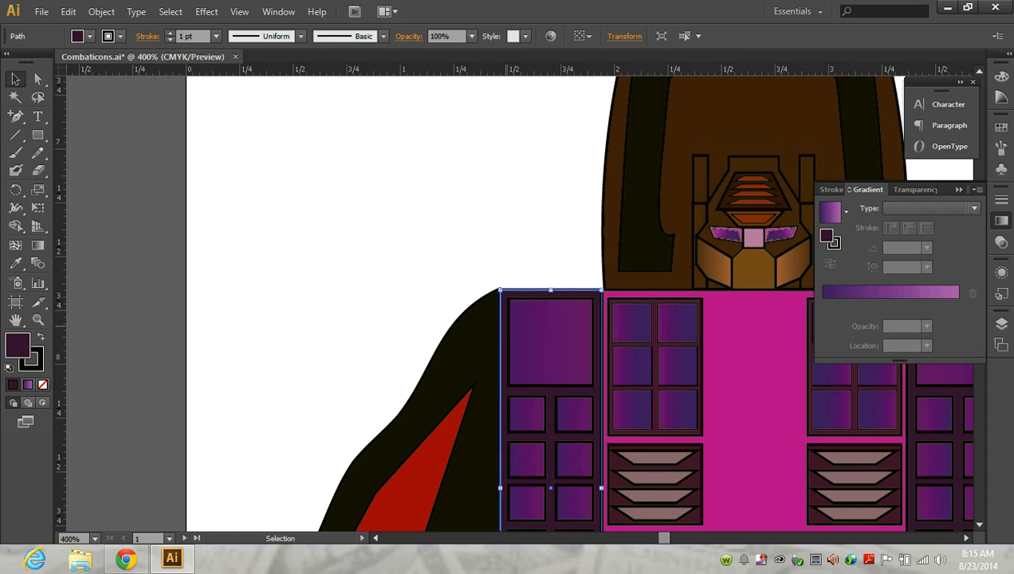
pyautogui.scroll(-4, 504, 326)
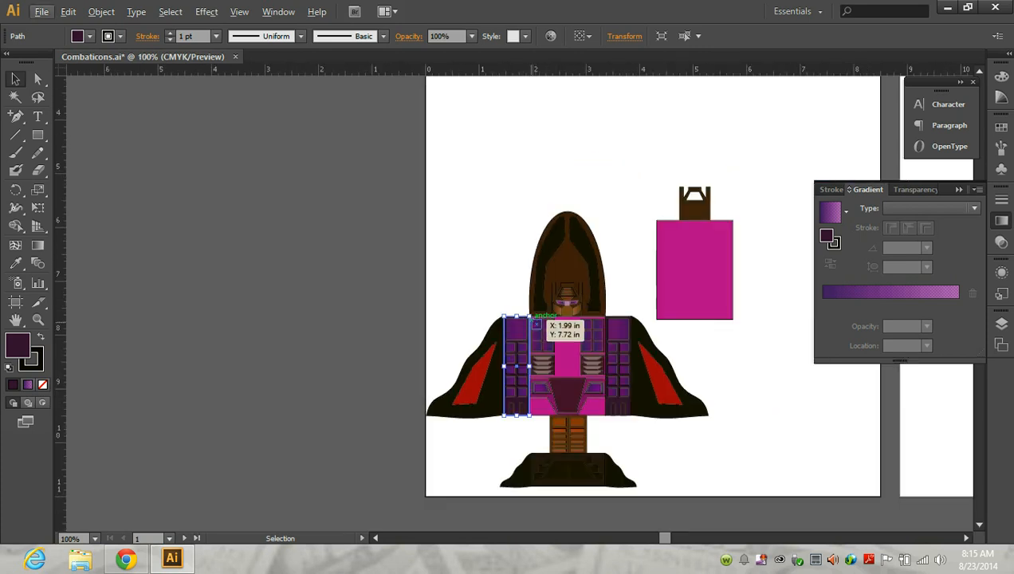
pyautogui.moveTo(528, 315); pyautogui.dragTo(655, 220)
pyautogui.moveTo(611, 172); pyautogui.dragTo(708, 226)
pyautogui.moveTo(699, 274); pyautogui.dragTo(675, 162)
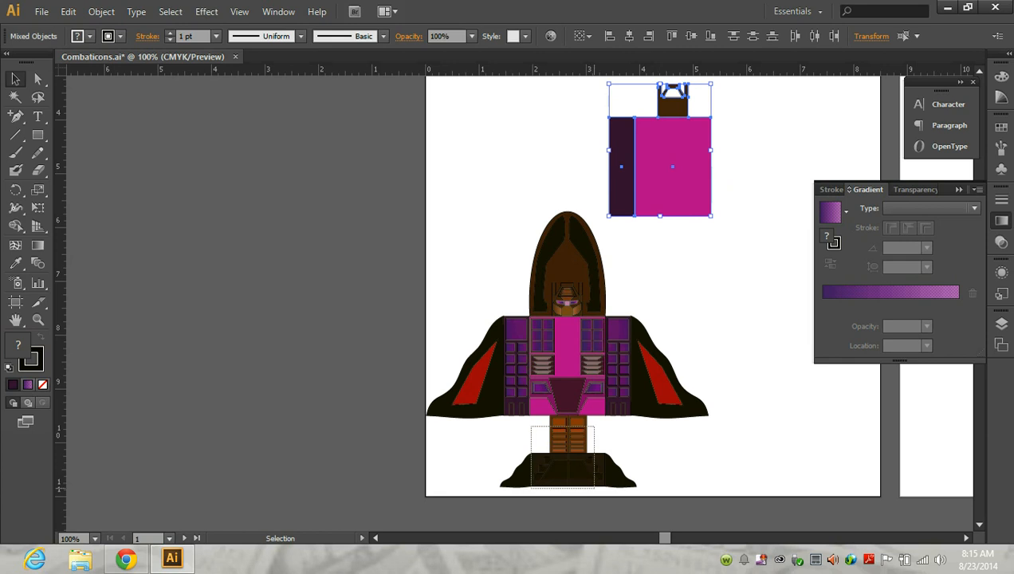
# Duplicate the legs and feet beside the robot, keeping only the left leg and its square foot by deleting the other copied parts.
pyautogui.click(590, 447)
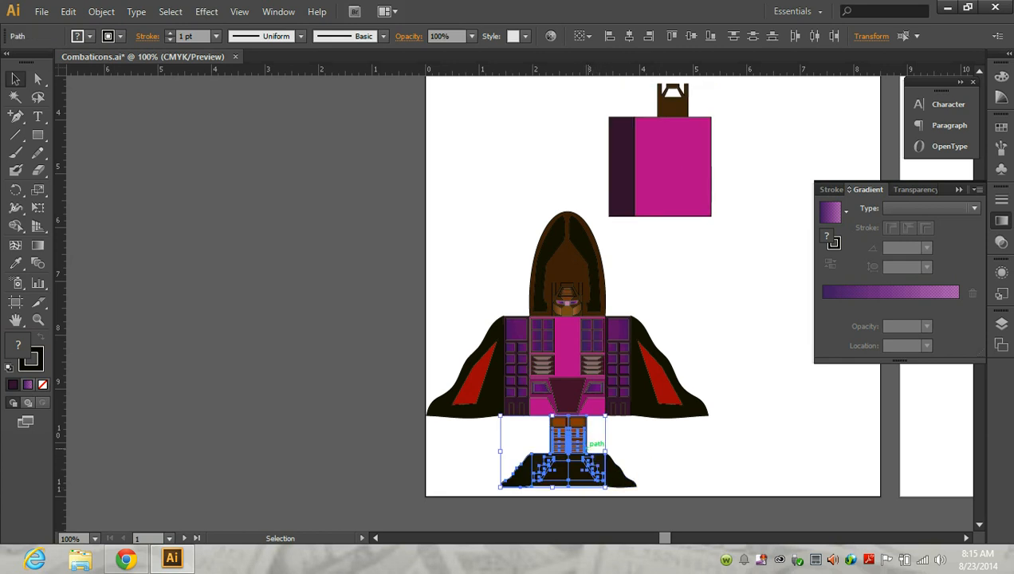
pyautogui.moveTo(591, 447)
pyautogui.mouseDown()
pyautogui.moveTo(666, 356)
pyautogui.moveTo(691, 275)
pyautogui.moveTo(756, 274)
pyautogui.mouseUp()
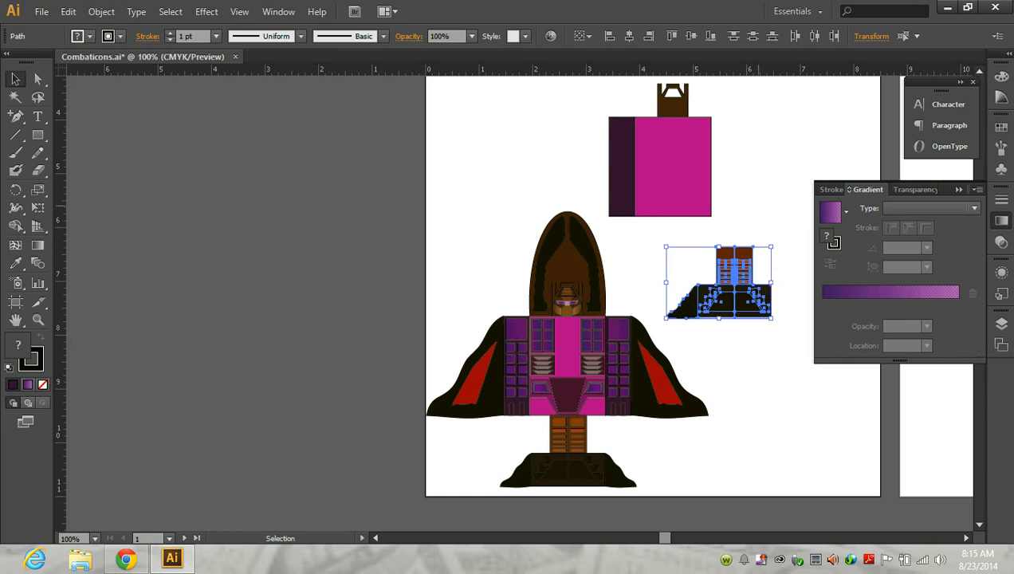
pyautogui.click(739, 231)
pyautogui.moveTo(739, 223); pyautogui.dragTo(752, 325)
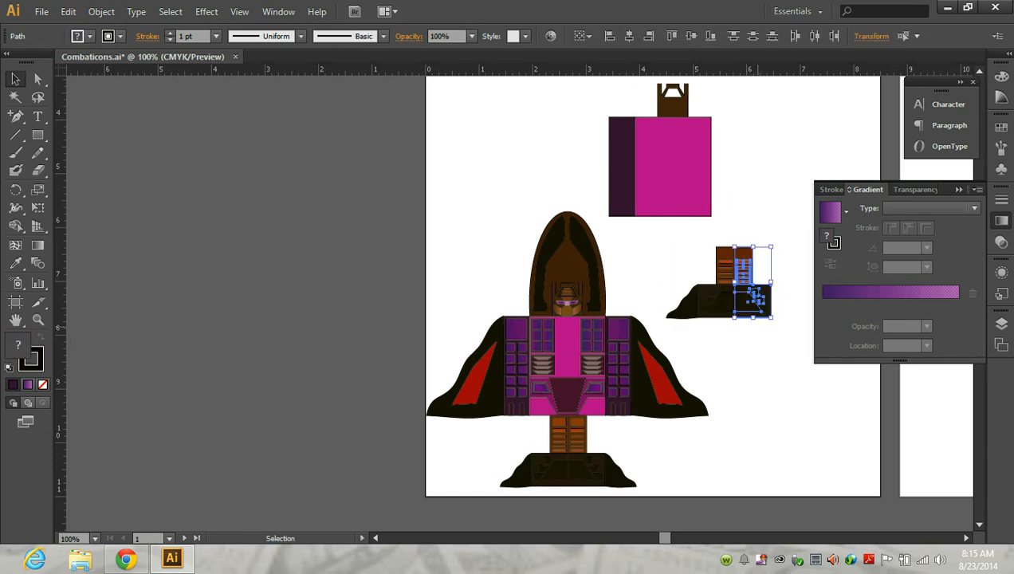
pyautogui.press('Delete')
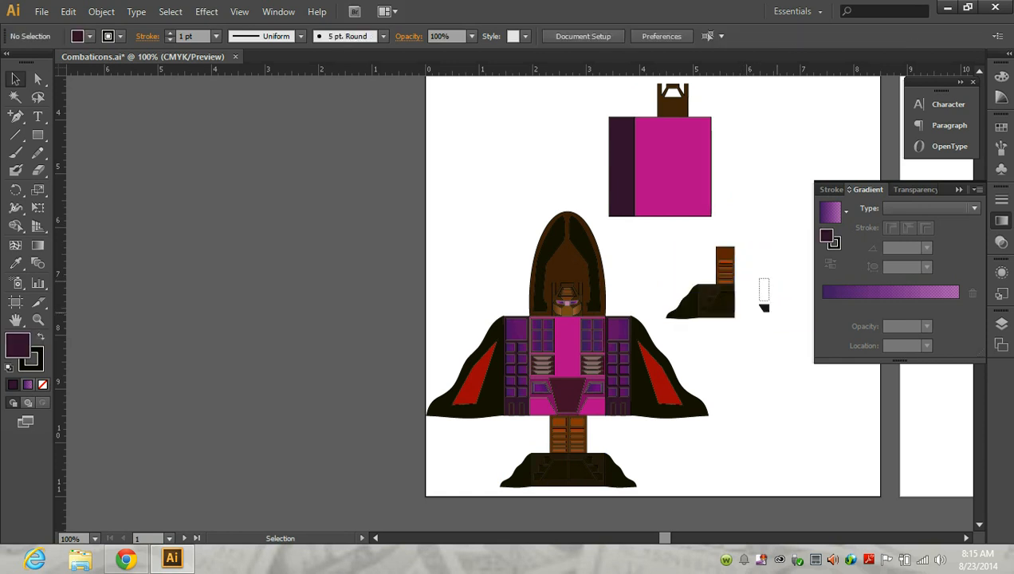
pyautogui.click(764, 308)
pyautogui.press('Delete')
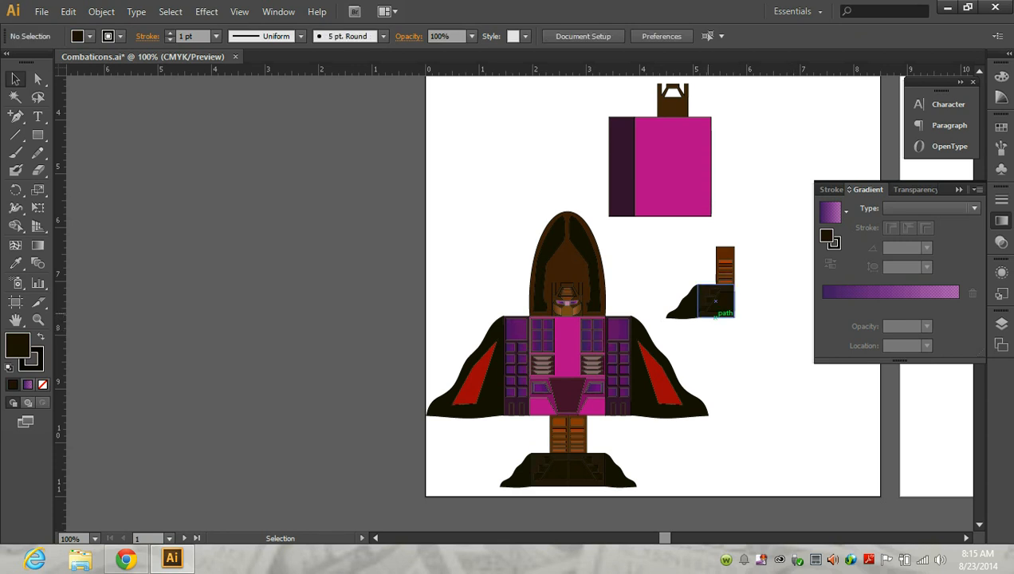
pyautogui.click(682, 306)
pyautogui.press('Delete')
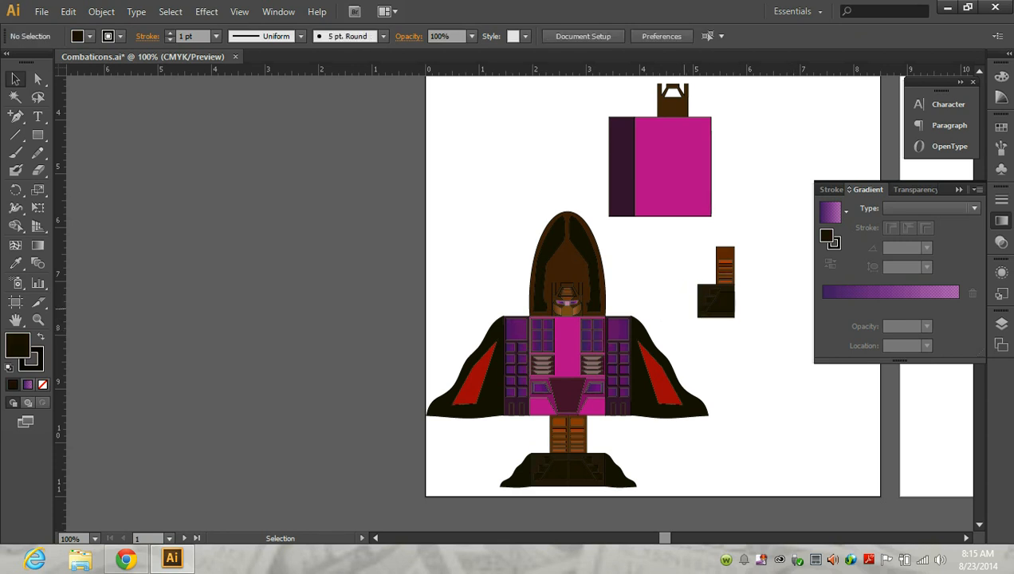
# Attach the copied leg and foot beneath the magenta torso copy and move the whole assembly farther up and right on the artboard.
pyautogui.moveTo(687, 235); pyautogui.dragTo(744, 327)
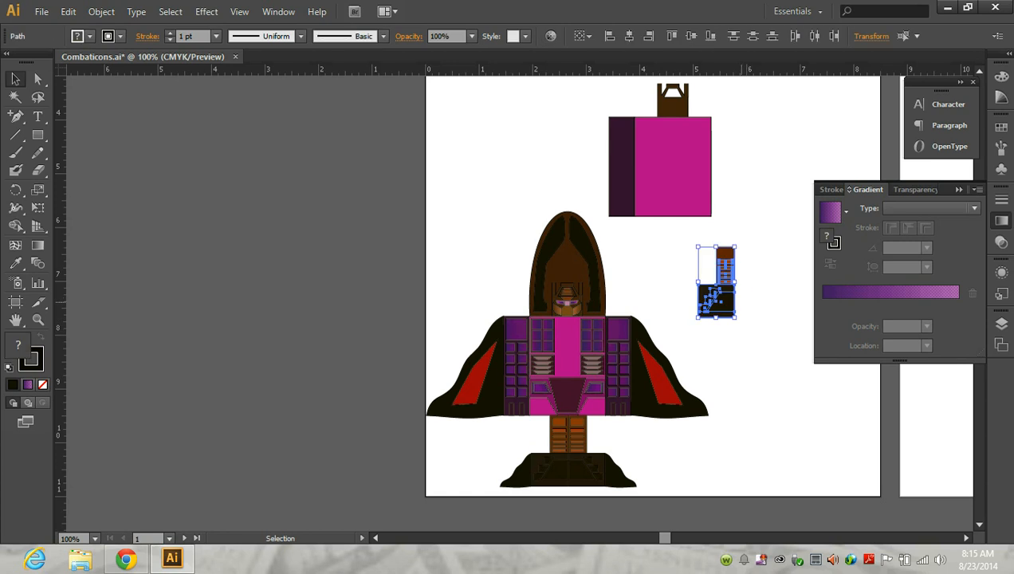
pyautogui.moveTo(721, 295); pyautogui.dragTo(653, 265)
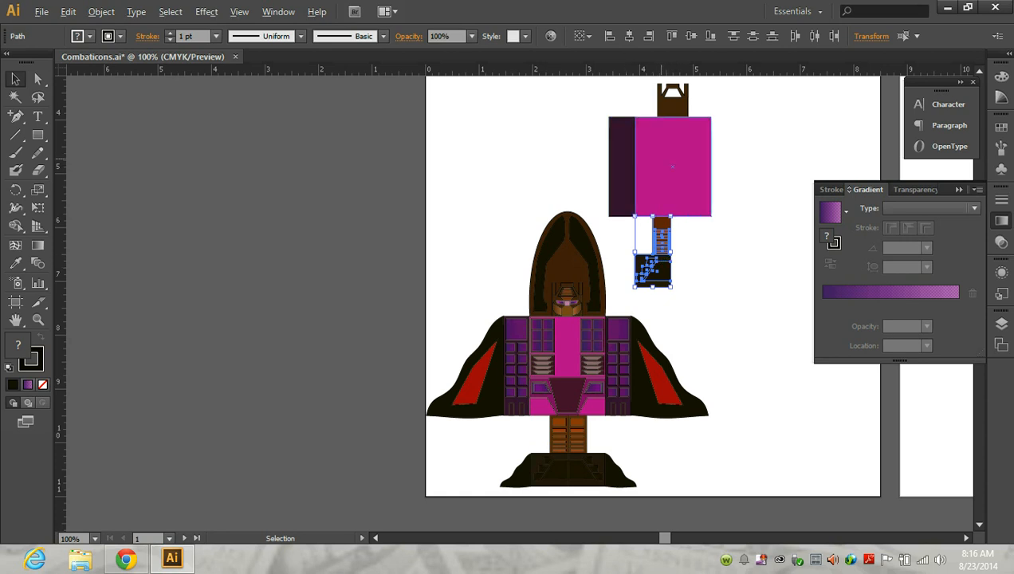
pyautogui.scroll(-1, 659, 166)
pyautogui.moveTo(694, 197); pyautogui.dragTo(719, 248)
pyautogui.moveTo(661, 182); pyautogui.dragTo(737, 151)
# Draw a rectangle exactly over the full width and height of the copied brown head shape.
pyautogui.scroll(2, 749, 149)
pyautogui.scroll(2, 749, 149)
pyautogui.scroll(2, 787, 163)
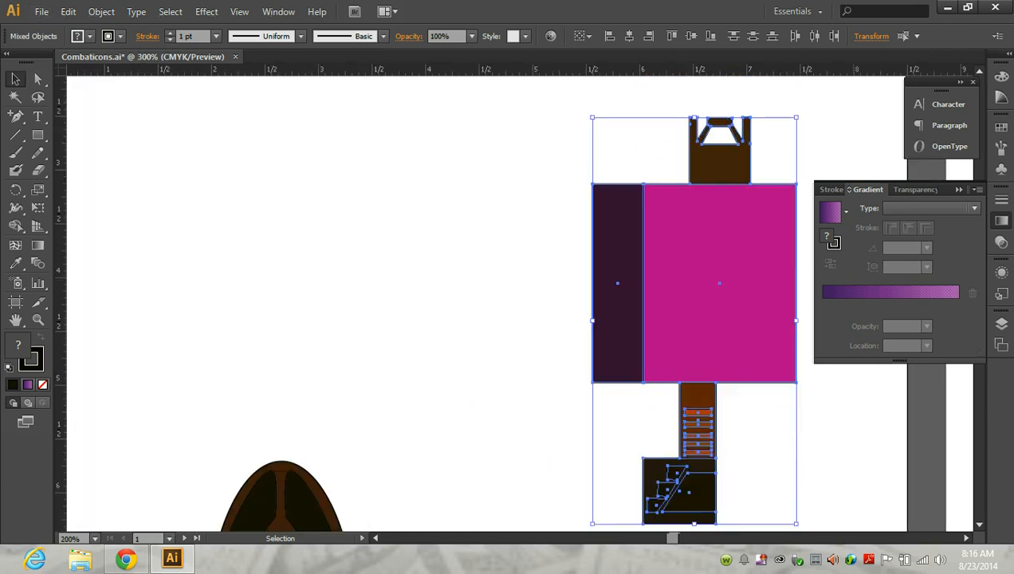
pyautogui.scroll(1, 790, 169)
pyautogui.click(38, 135)
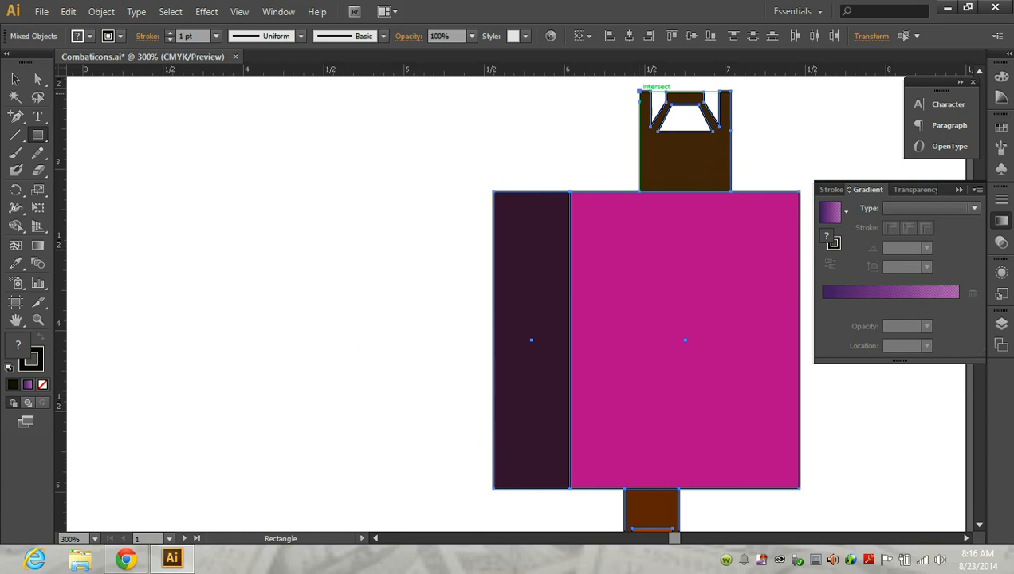
pyautogui.moveTo(639, 90); pyautogui.dragTo(730, 191)
pyautogui.press('v')
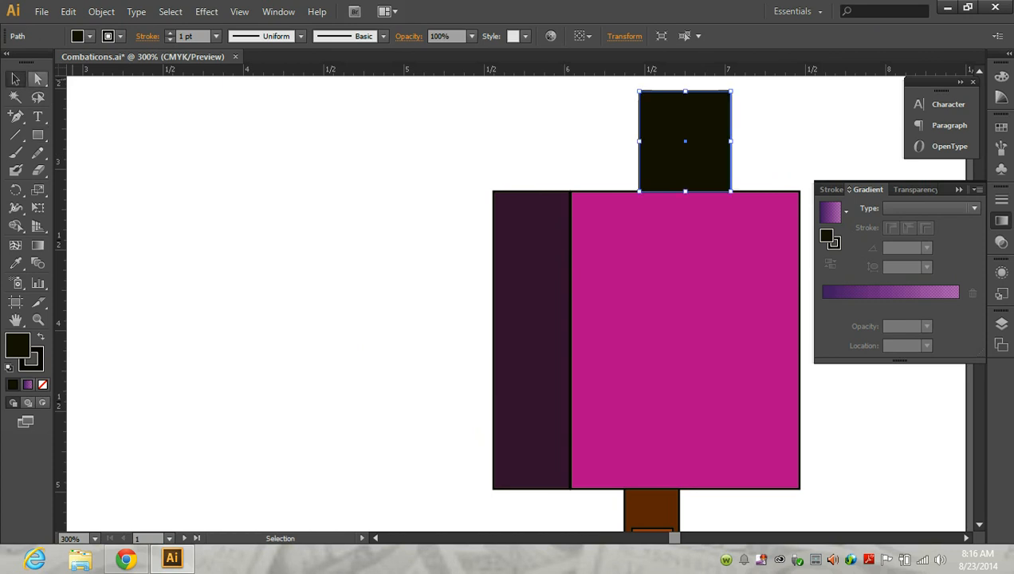
# Replace the copied brown head shape with the new dark rectangle, resting it on the magenta torso's upper edge.
pyautogui.moveTo(647, 124); pyautogui.dragTo(400, 121)
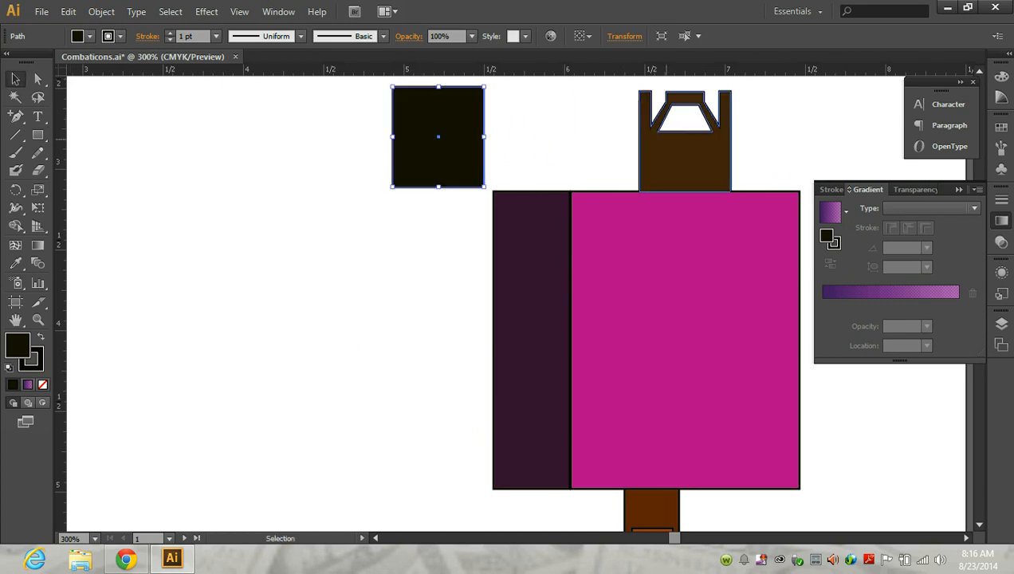
pyautogui.click(672, 139)
pyautogui.press('Delete')
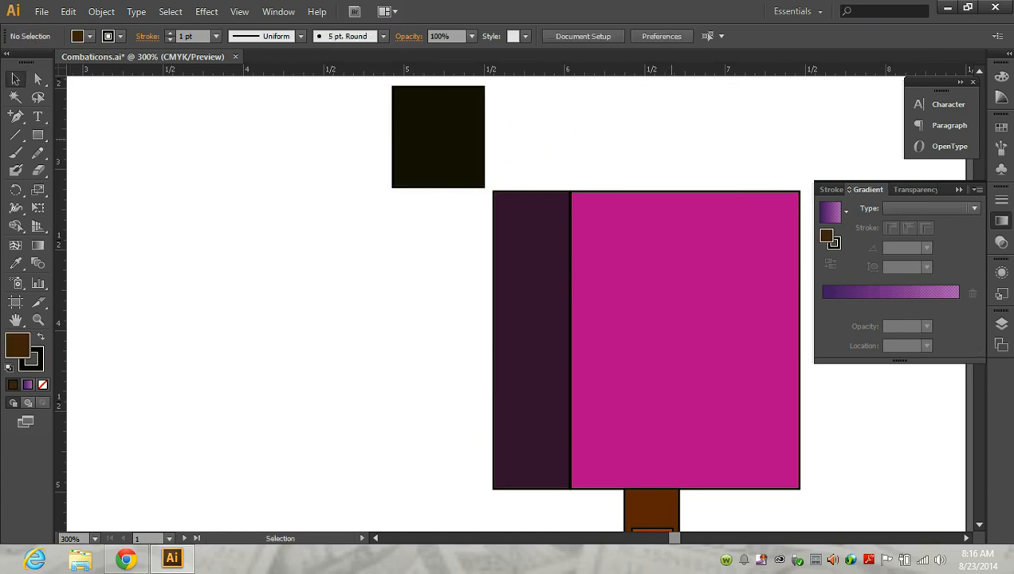
pyautogui.moveTo(439, 137); pyautogui.dragTo(678, 141)
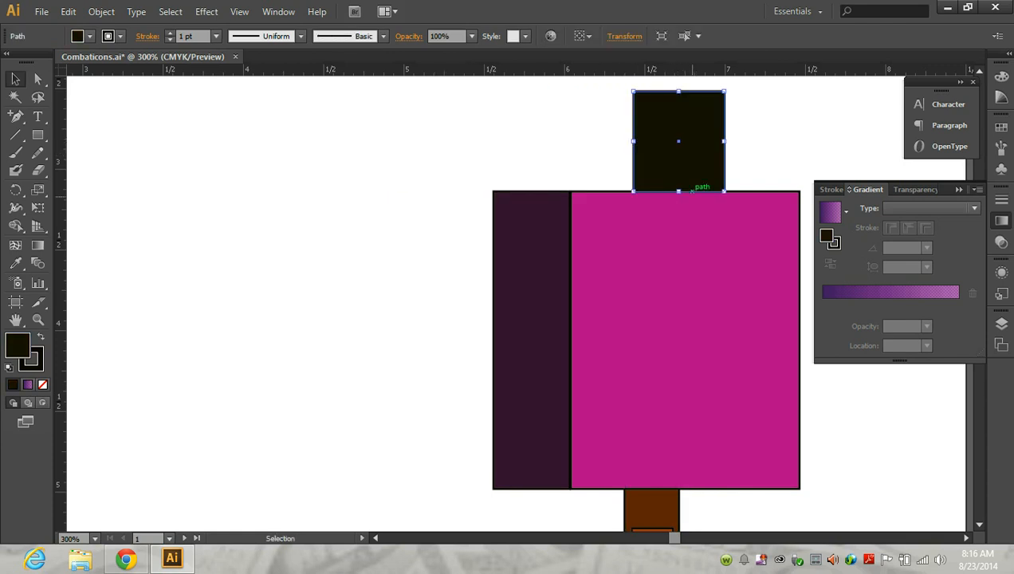
# Delete the dark detail shapes inside the copied foot, leaving its plain square.
pyautogui.scroll(-3, 510, 303)
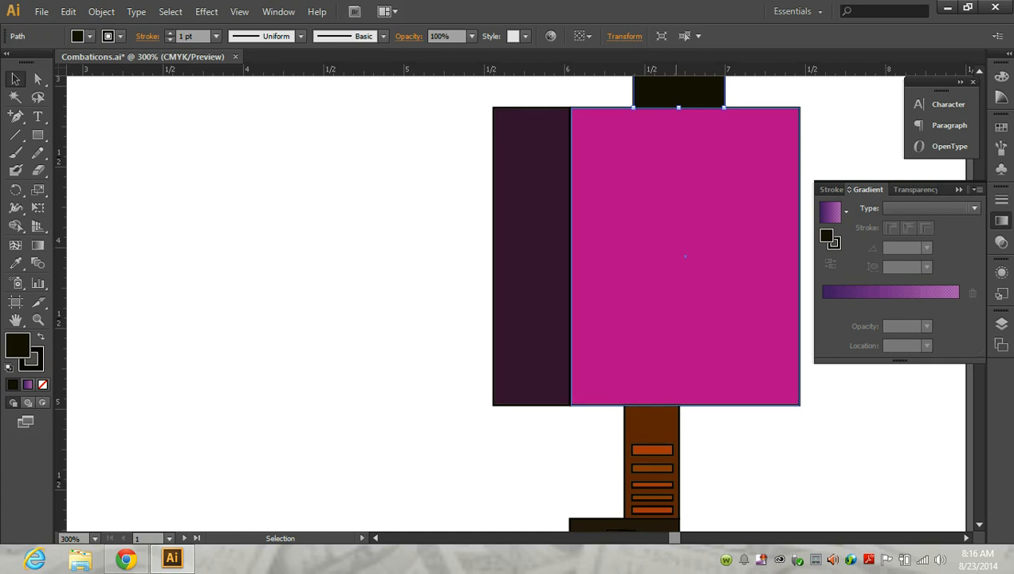
pyautogui.scroll(-4, 675, 239)
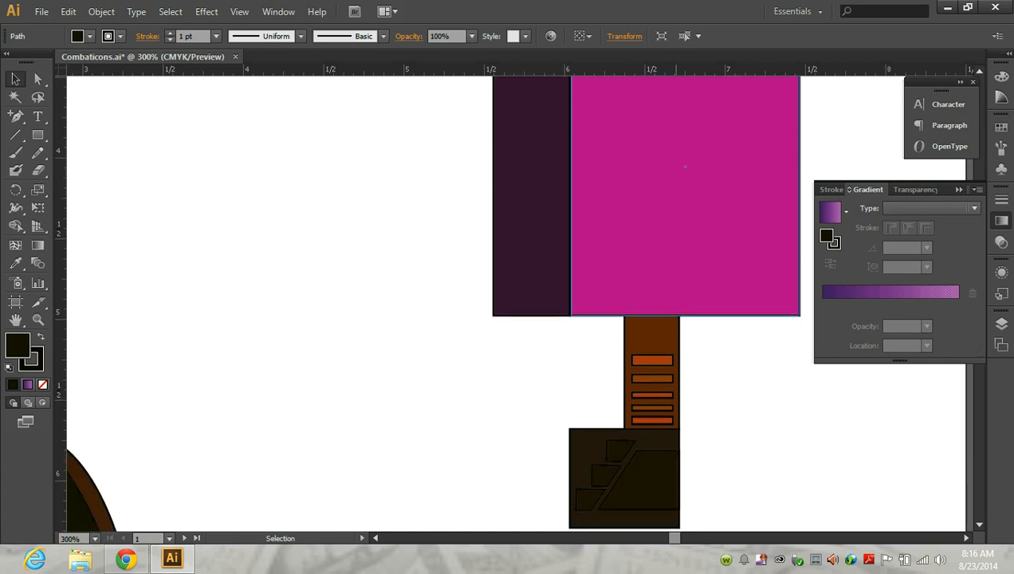
pyautogui.click(646, 451)
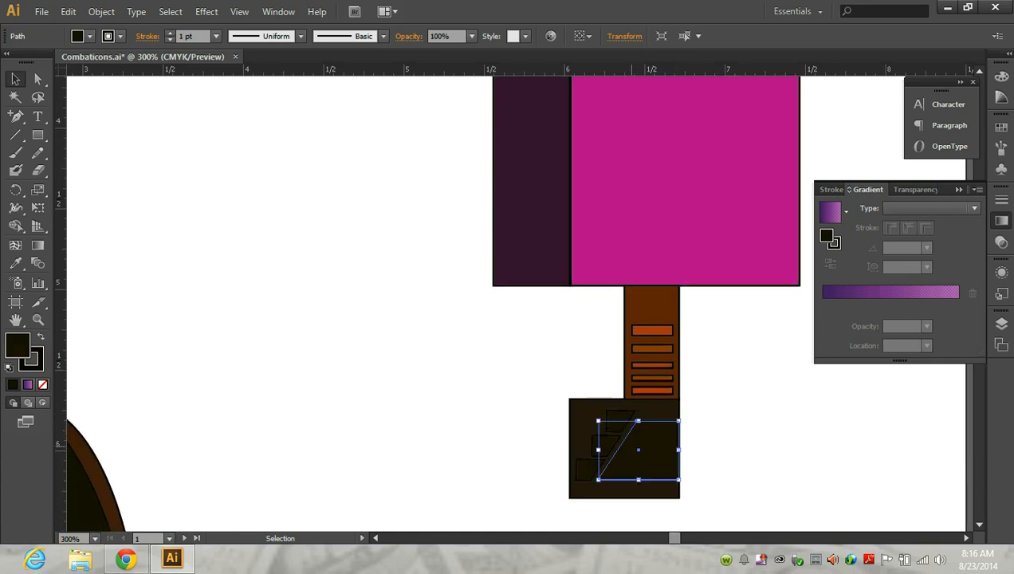
pyautogui.press('Delete')
pyautogui.click(620, 421)
pyautogui.press('Delete')
pyautogui.click(611, 444)
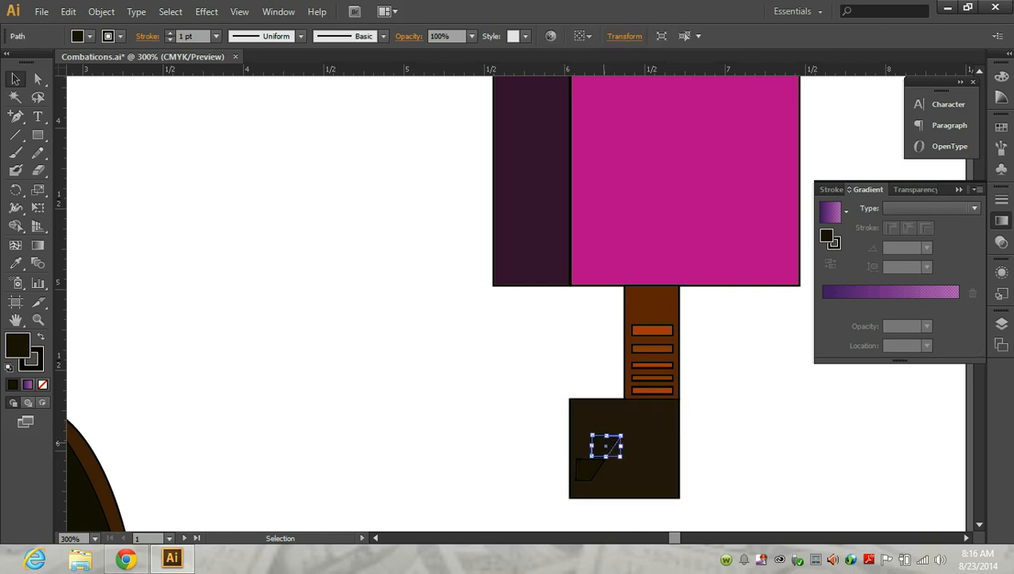
pyautogui.press('Delete')
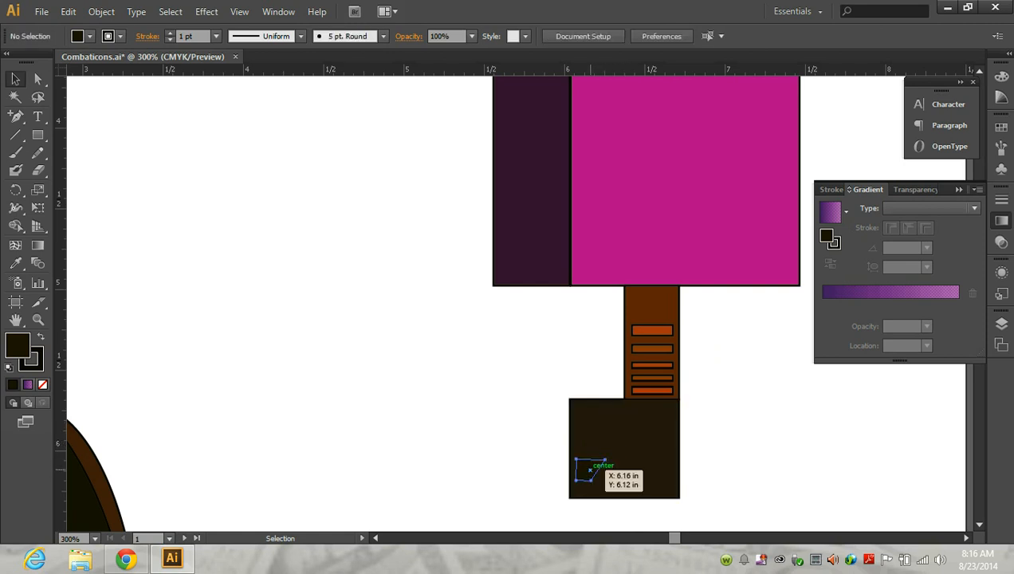
# Delete all the orange bars on the copied leg, leaving its plain brown rectangle.
pyautogui.click(657, 330)
pyautogui.press('Delete')
pyautogui.click(659, 349)
pyautogui.press('Delete')
pyautogui.click(658, 365)
pyautogui.press('Delete')
pyautogui.click(658, 378)
pyautogui.press('Delete')
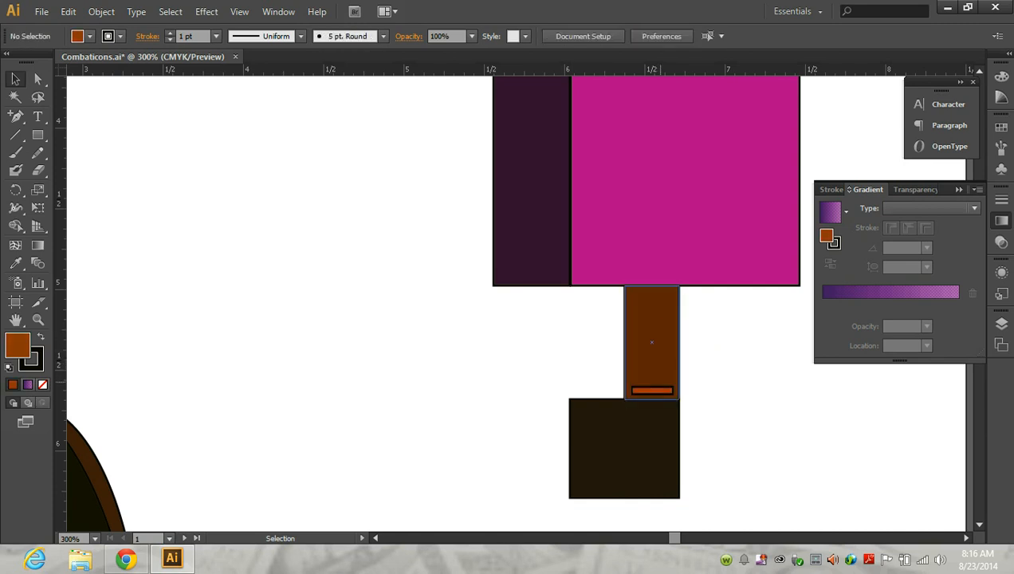
pyautogui.click(659, 390)
pyautogui.press('Delete')
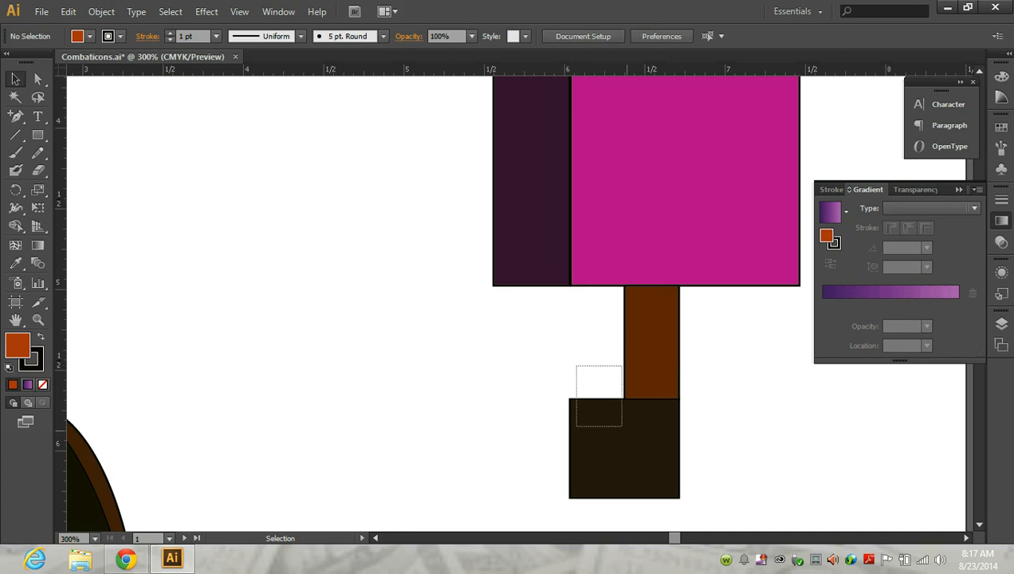
# Center the copied brown leg and dark foot on each other horizontally.
pyautogui.moveTo(574, 369); pyautogui.dragTo(660, 445)
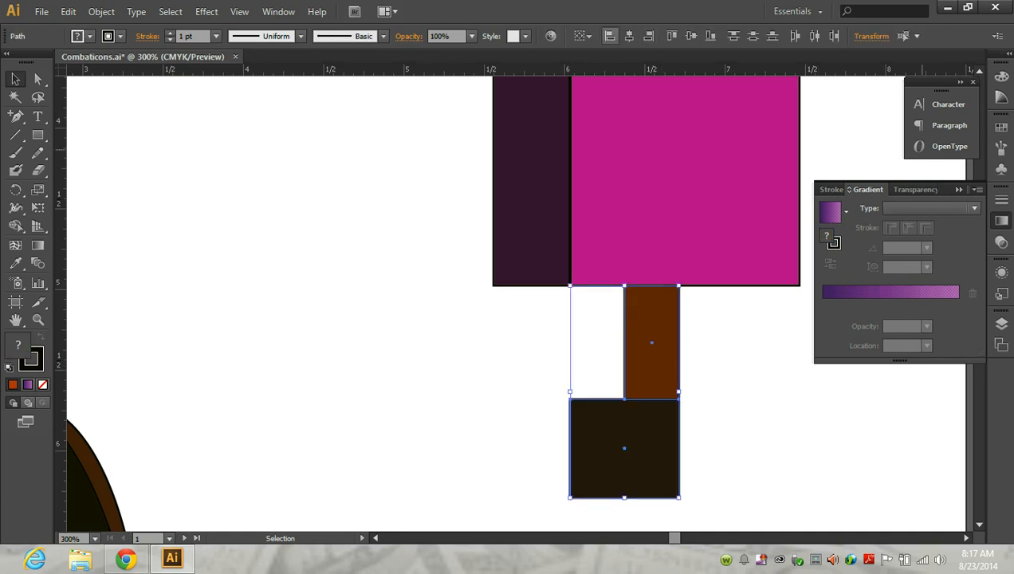
pyautogui.click(628, 36)
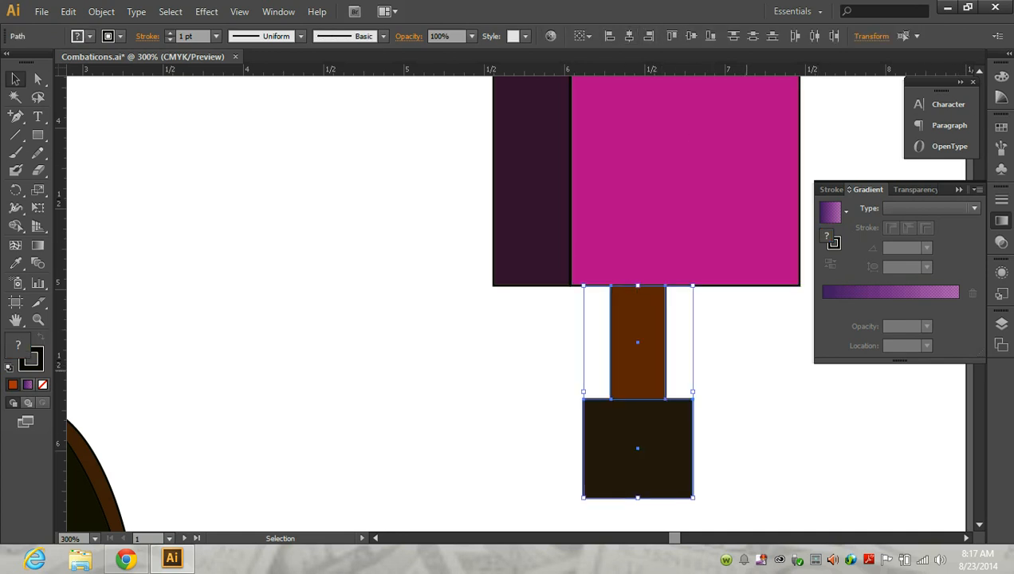
pyautogui.click(746, 371)
# Nudge the leg and foot together leftward until the foot's left side lines up with the magenta torso's left side.
pyautogui.moveTo(576, 354); pyautogui.dragTo(633, 434)
pyautogui.press('Left')
pyautogui.press('Left')
pyautogui.press('Left')
pyautogui.press('Left')
pyautogui.press('Left')
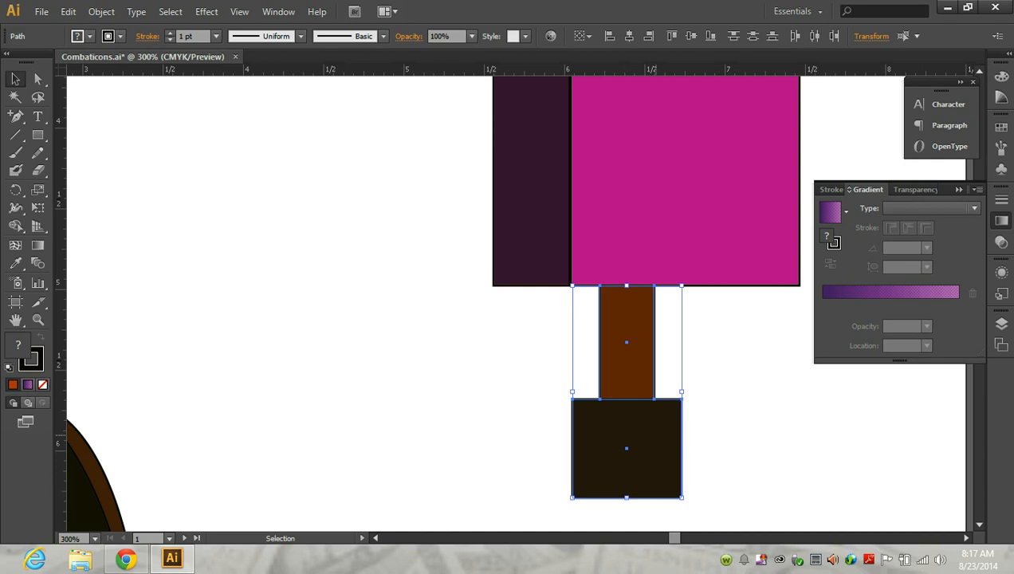
pyautogui.hotkey('ctrl', '-')
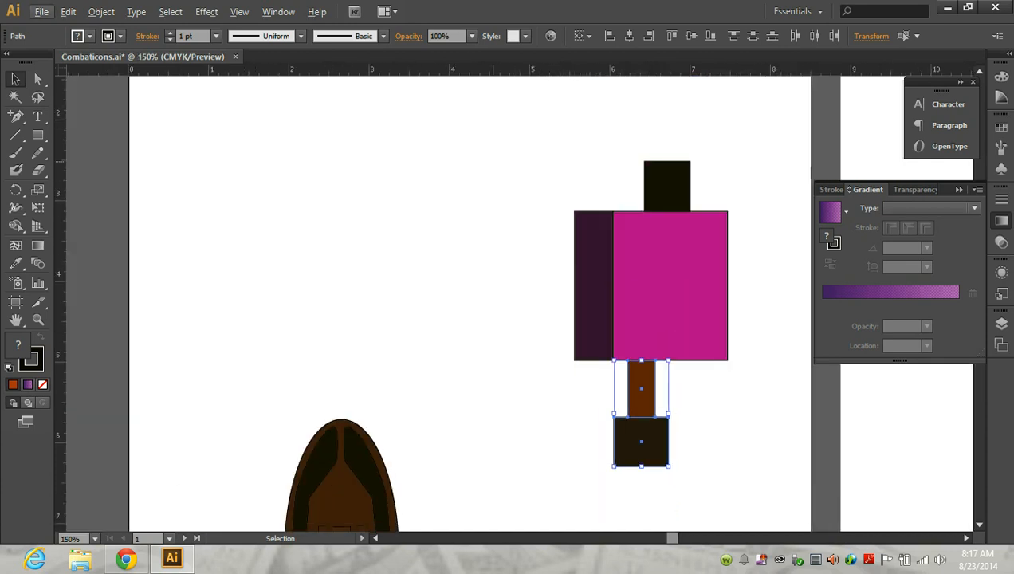
# Switch to Chrome, examine the Blast Off reference picture and open the related Spinister image.
pyautogui.click(125, 558)
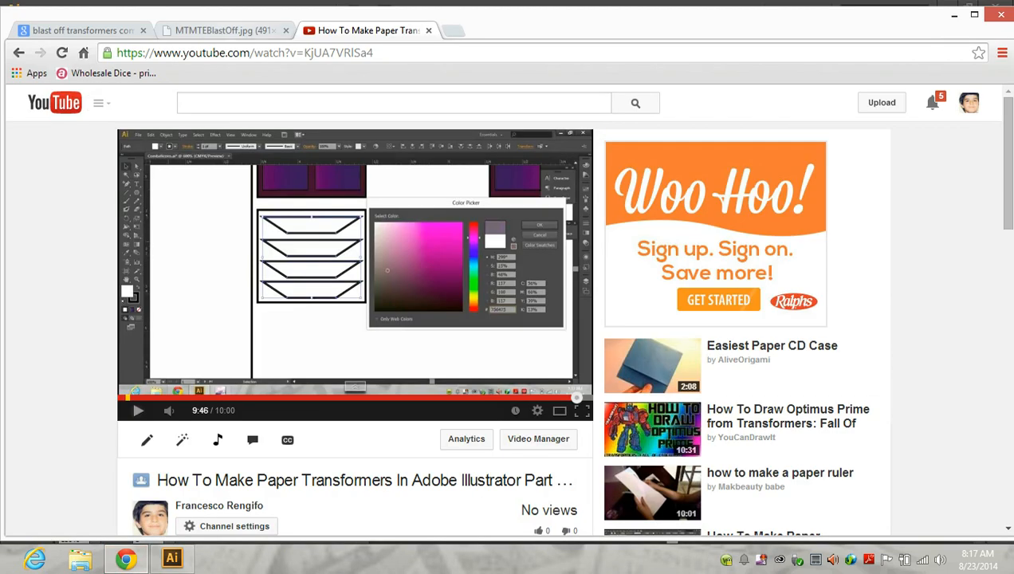
pyautogui.hotkey('ctrl', 'shift', 'Tab')
pyautogui.hotkey('ctrl', 'shift', 'Tab')
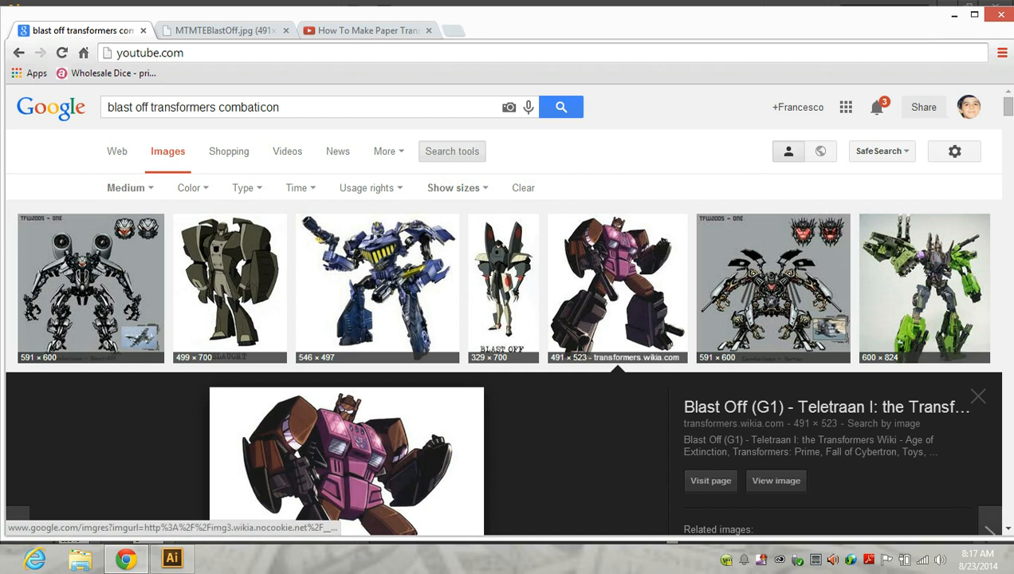
pyautogui.scroll(-3, 558, 303)
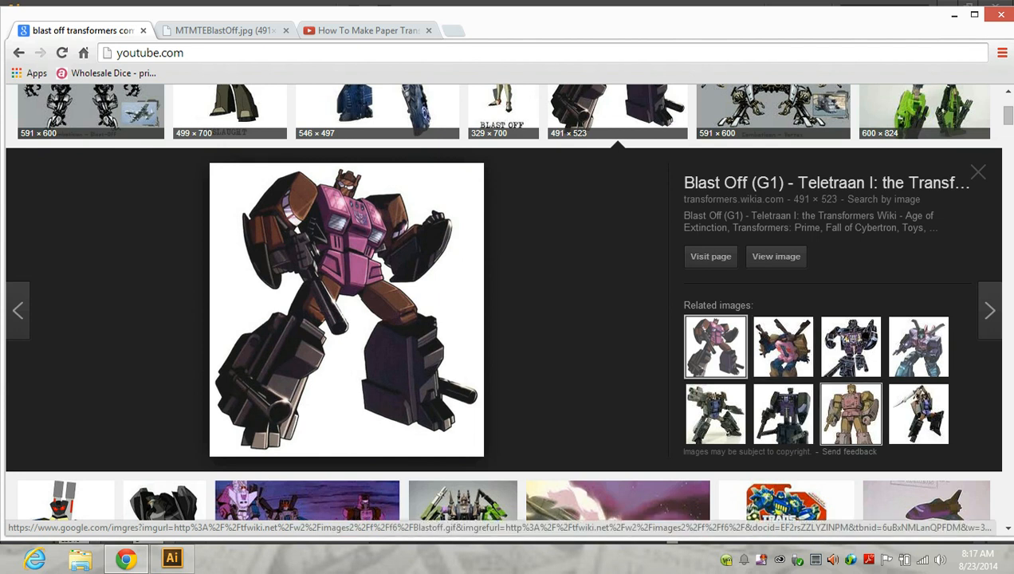
pyautogui.click(919, 347)
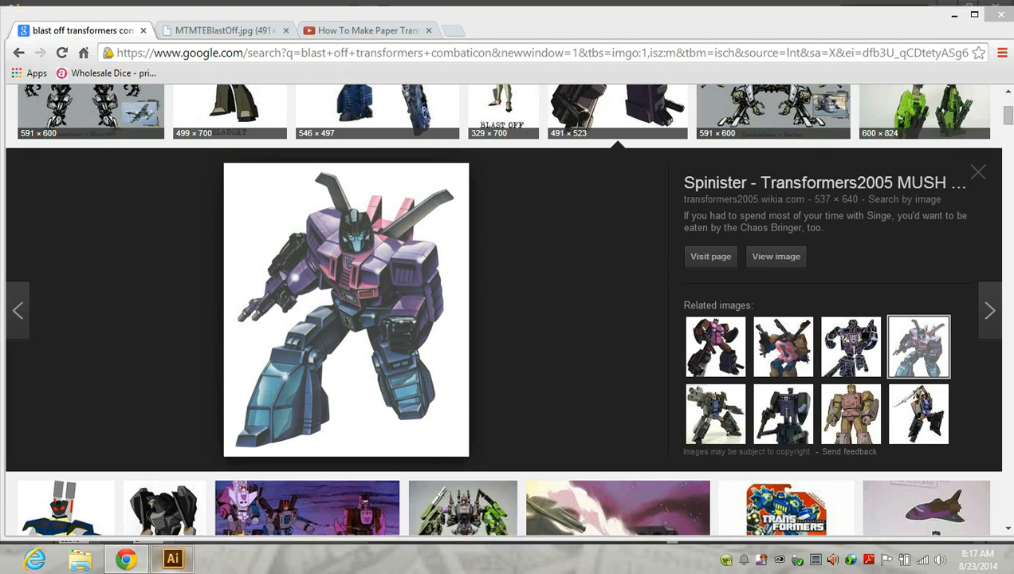
pyautogui.click(171, 558)
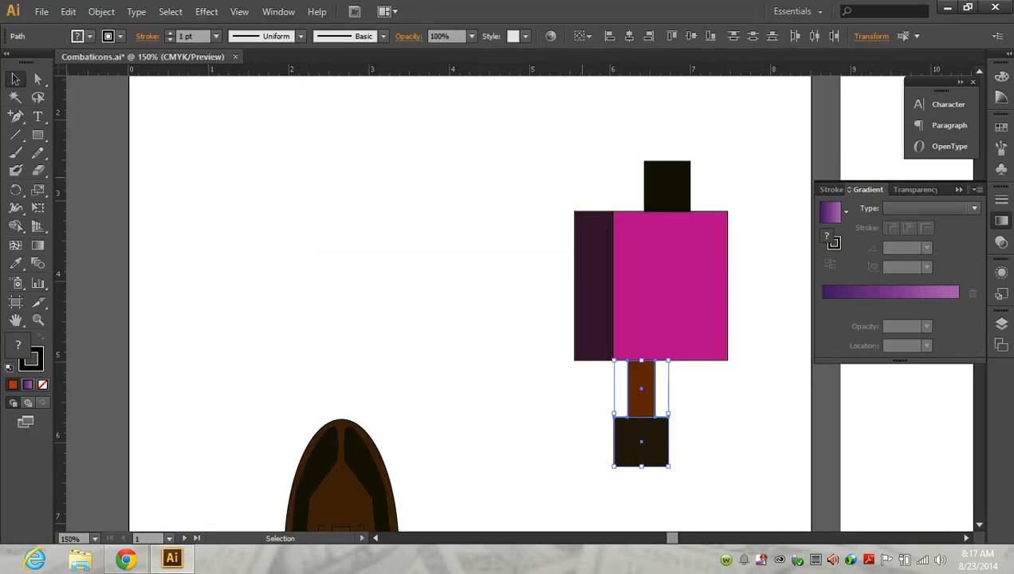
# Search Google Images in Chrome for "vortex transformers combaticon" and open the Vortex (G1) picture.
pyautogui.click(126, 558)
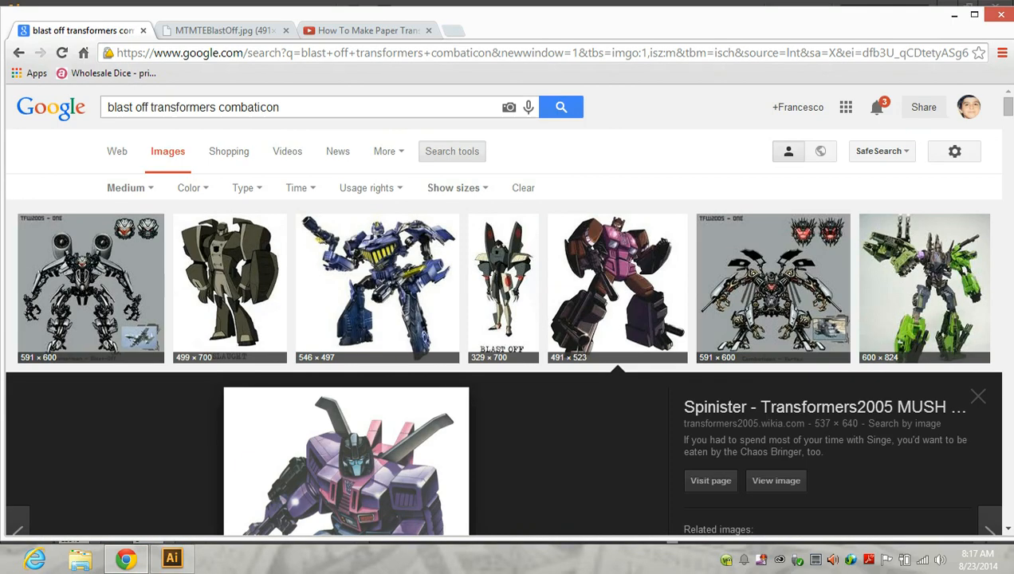
pyautogui.moveTo(145, 107); pyautogui.dragTo(80, 111)
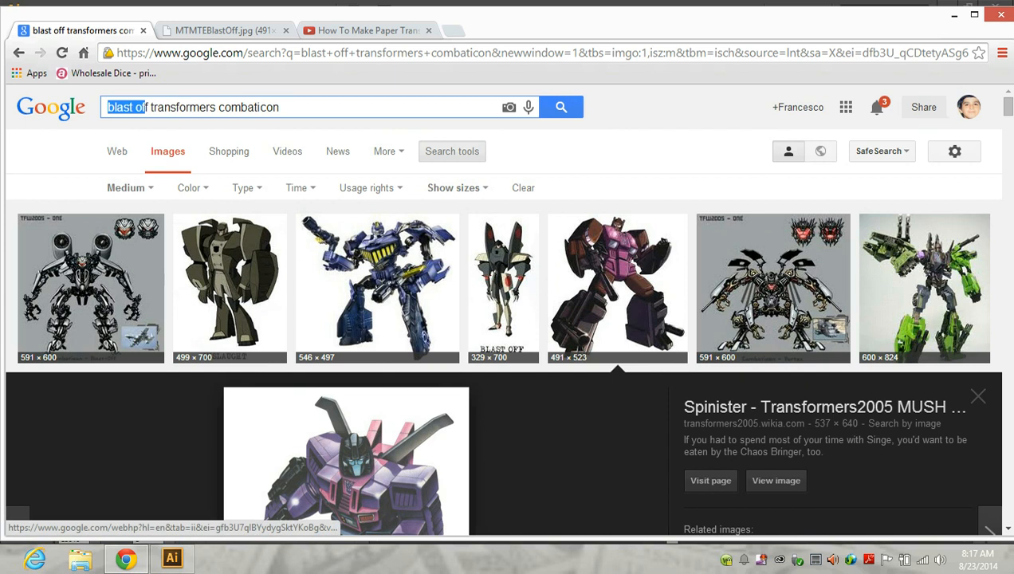
pyautogui.write('vortex trans')
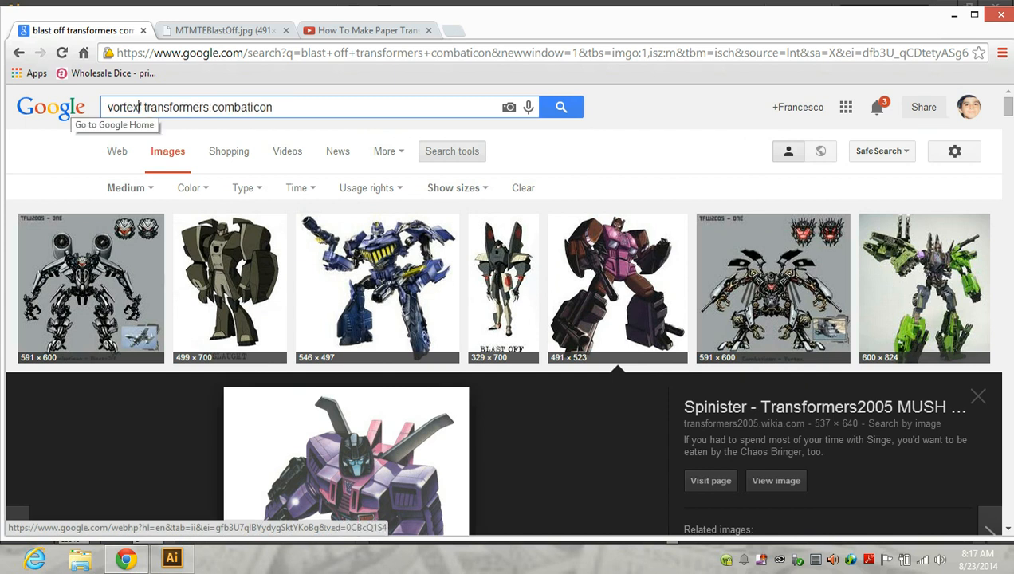
pyautogui.write('f')
pyautogui.press('BackSpace')
pyautogui.press('Return')
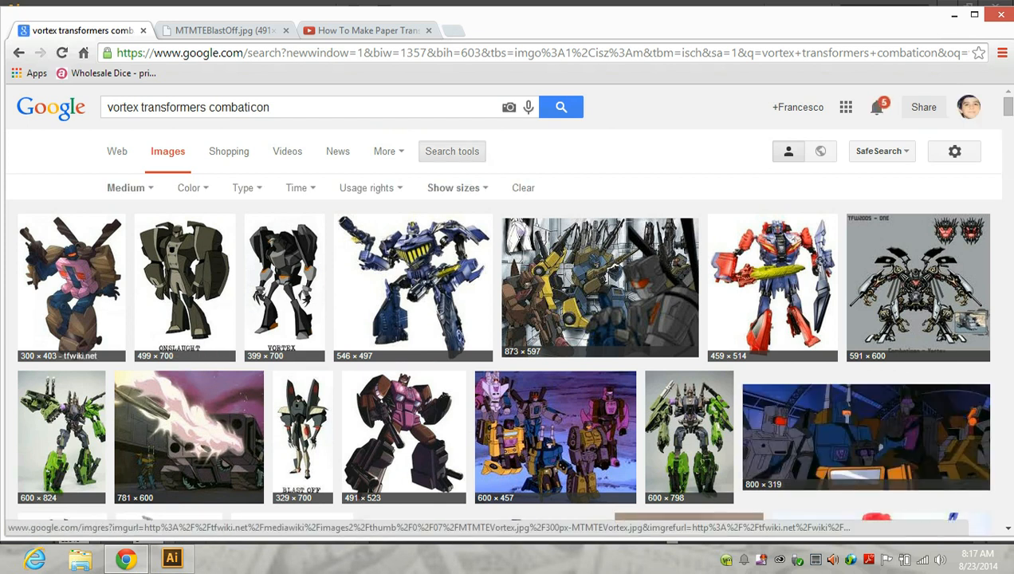
pyautogui.click(71, 288)
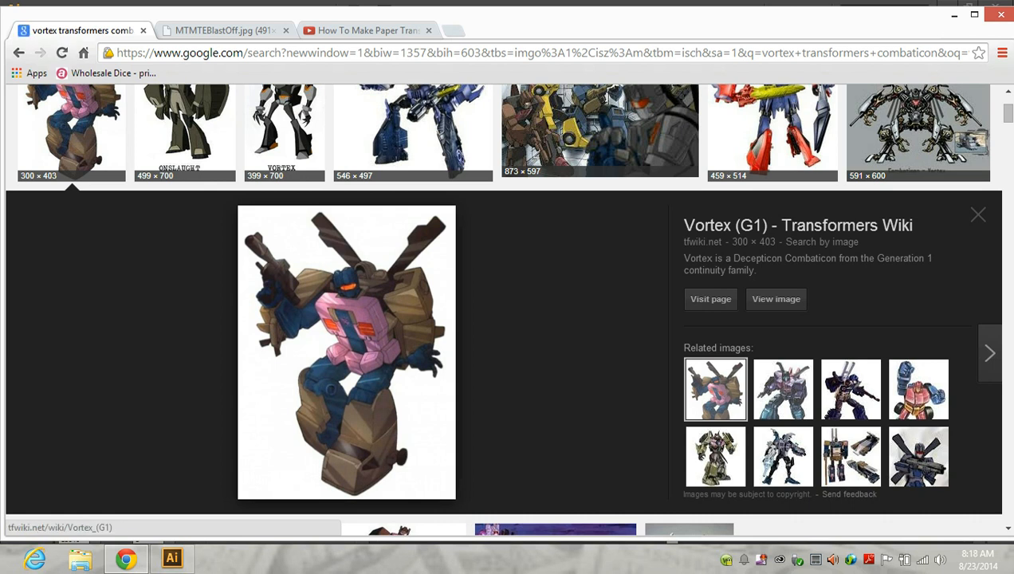
# Switch back to Illustrator and draw an orange rectangle about 1.77 by 1.81 in in the empty area beside the simplified robot.
pyautogui.click(171, 558)
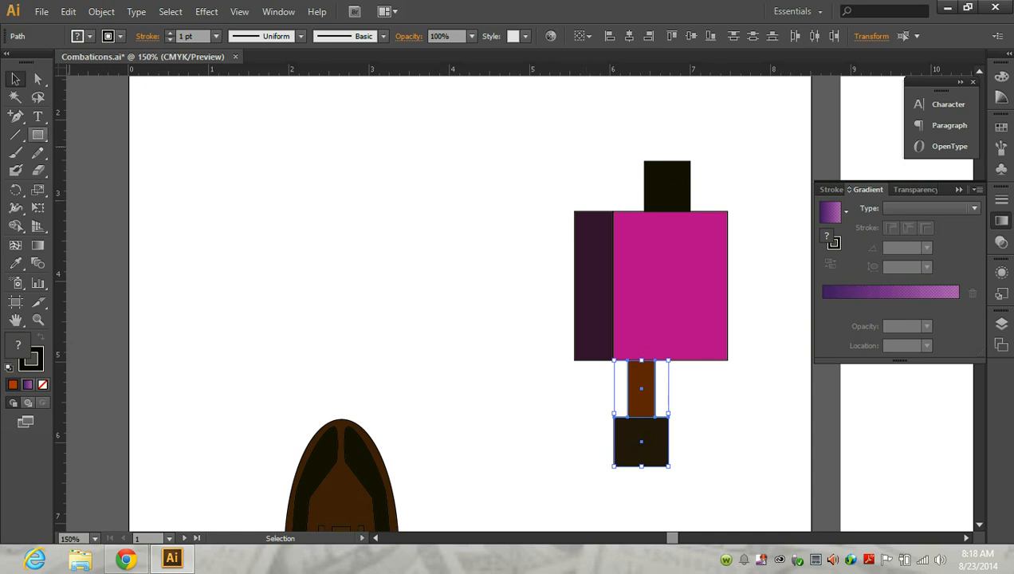
pyautogui.click(38, 136)
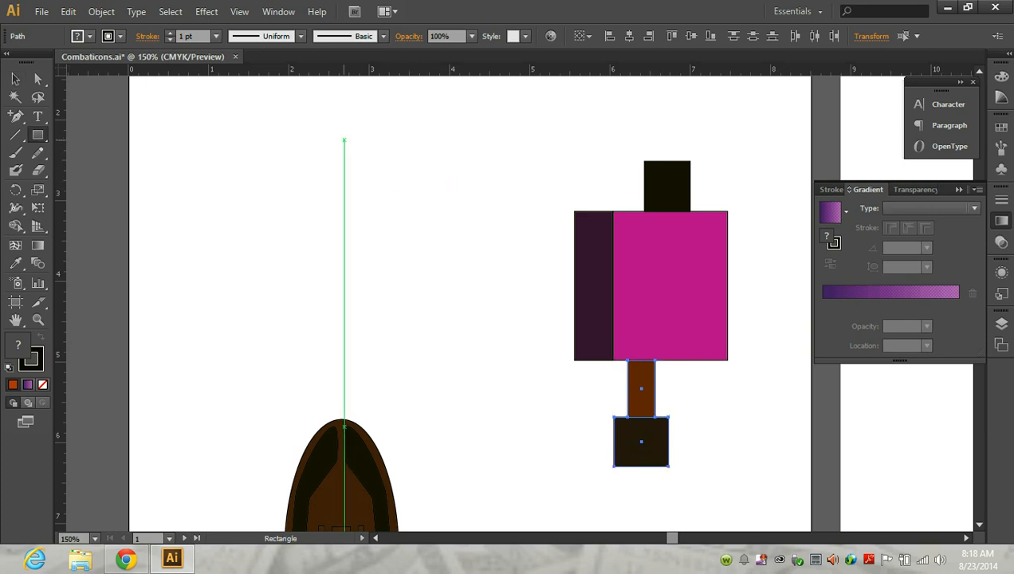
pyautogui.moveTo(344, 140); pyautogui.dragTo(487, 286)
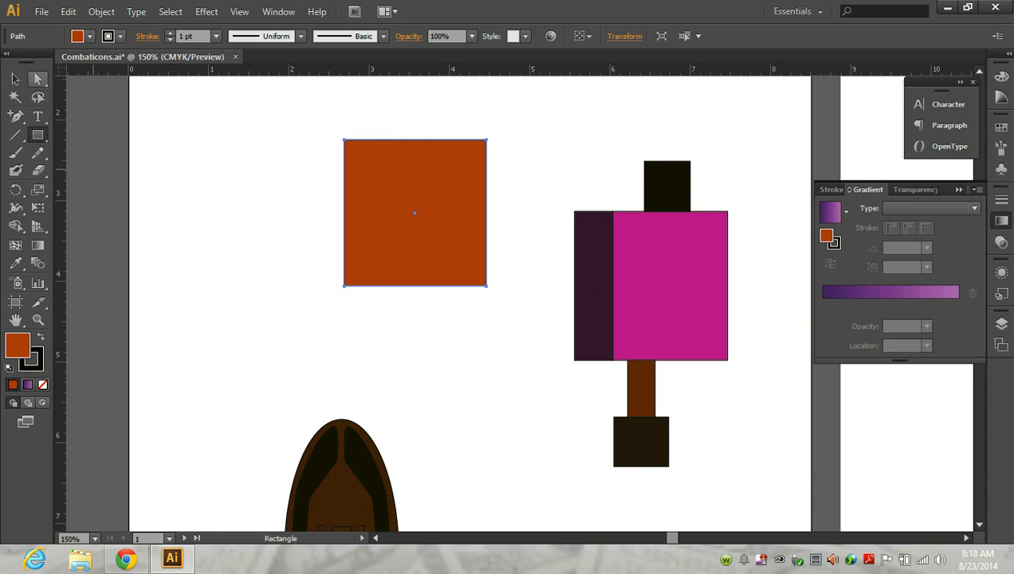
# Reshape the orange rectangle into a slender diagonal diamond blade and spread three copies of it around the empty area.
pyautogui.click(37, 79)
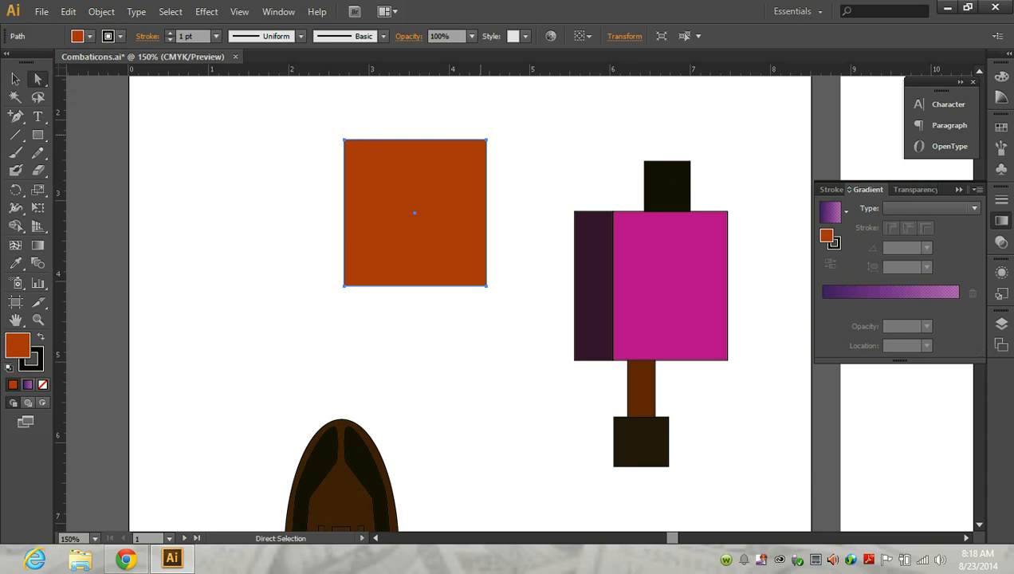
pyautogui.moveTo(486, 140); pyautogui.dragTo(409, 225)
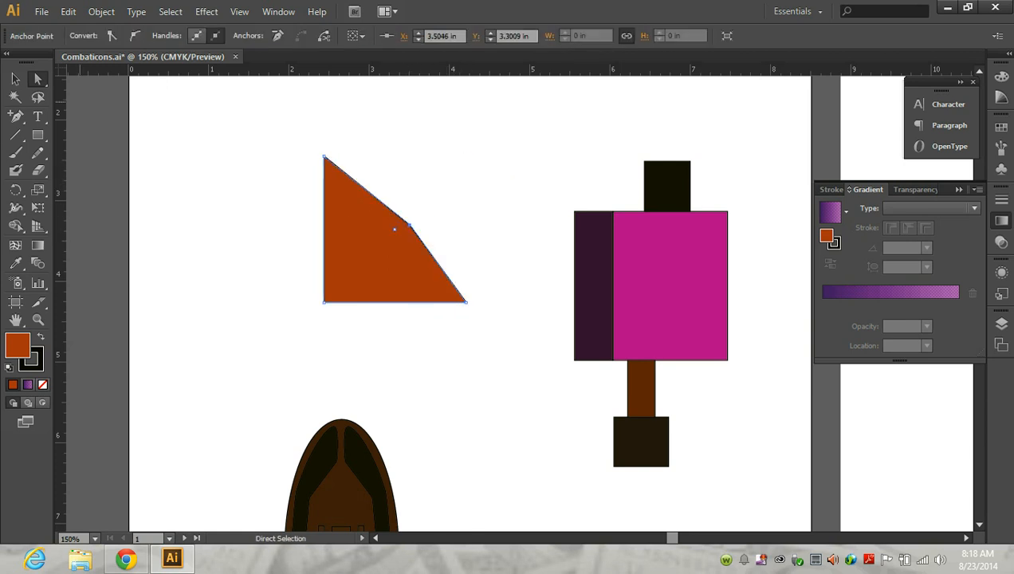
pyautogui.moveTo(324, 302); pyautogui.dragTo(484, 354)
pyautogui.moveTo(526, 388); pyautogui.dragTo(526, 389)
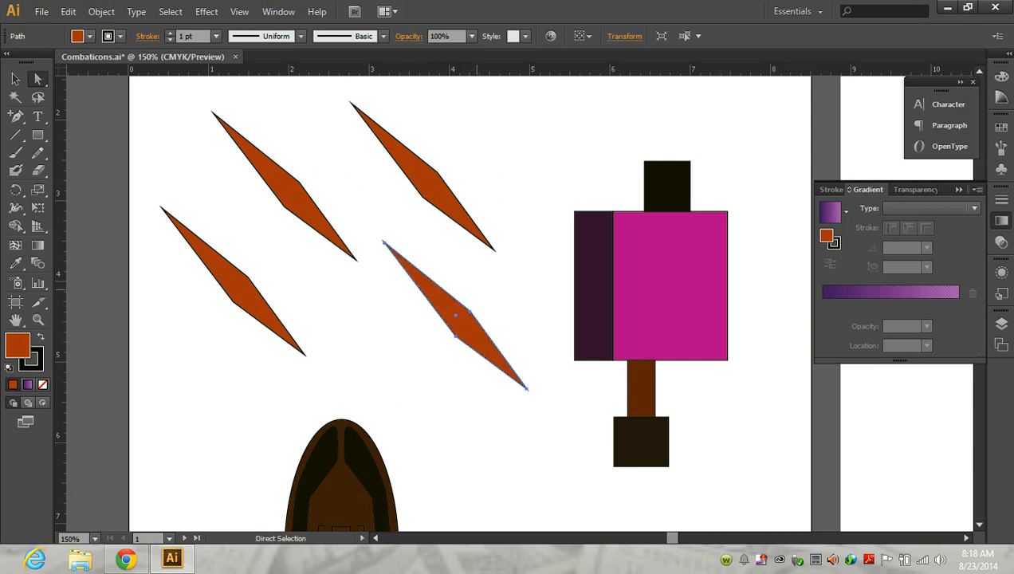
# Turn the upper-right blade to slope the opposite way and join its lower tip to the upper-left blade's lower tip.
pyautogui.click(422, 174)
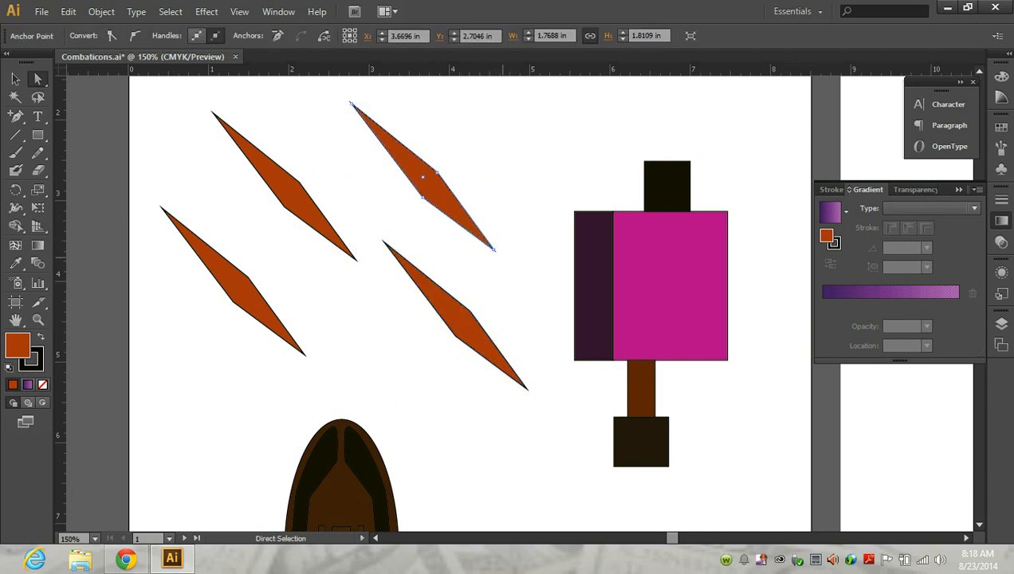
pyautogui.press('v')
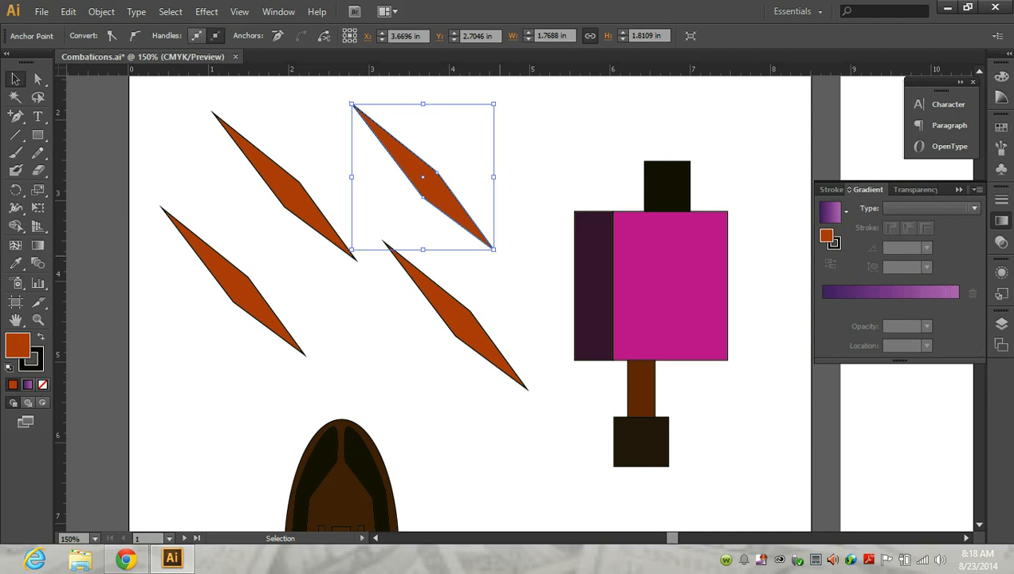
pyautogui.moveTo(498, 254); pyautogui.dragTo(351, 249)
pyautogui.moveTo(400, 201); pyautogui.dragTo(401, 212)
# Place the lower-right blade so its upper tip meets the point where the two upper blades join.
pyautogui.click(474, 325)
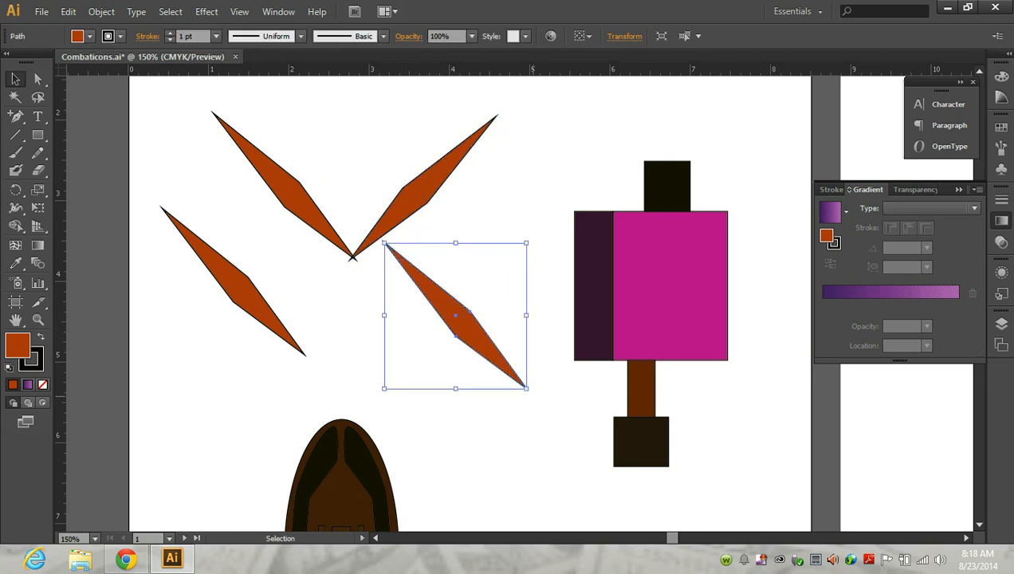
pyautogui.moveTo(531, 397); pyautogui.dragTo(548, 378)
pyautogui.moveTo(478, 320); pyautogui.dragTo(396, 269)
# Turn the remaining left blade to slope the opposite way and join it at the center, completing the X.
pyautogui.click(239, 283)
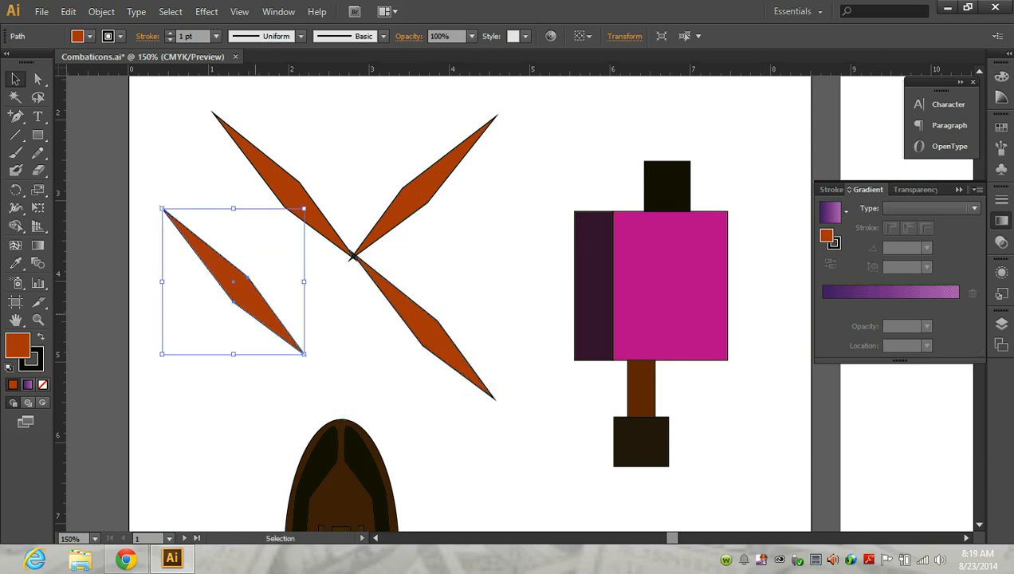
pyautogui.moveTo(312, 360); pyautogui.dragTo(353, 254)
pyautogui.moveTo(300, 306); pyautogui.dragTo(304, 307)
pyautogui.click(439, 245)
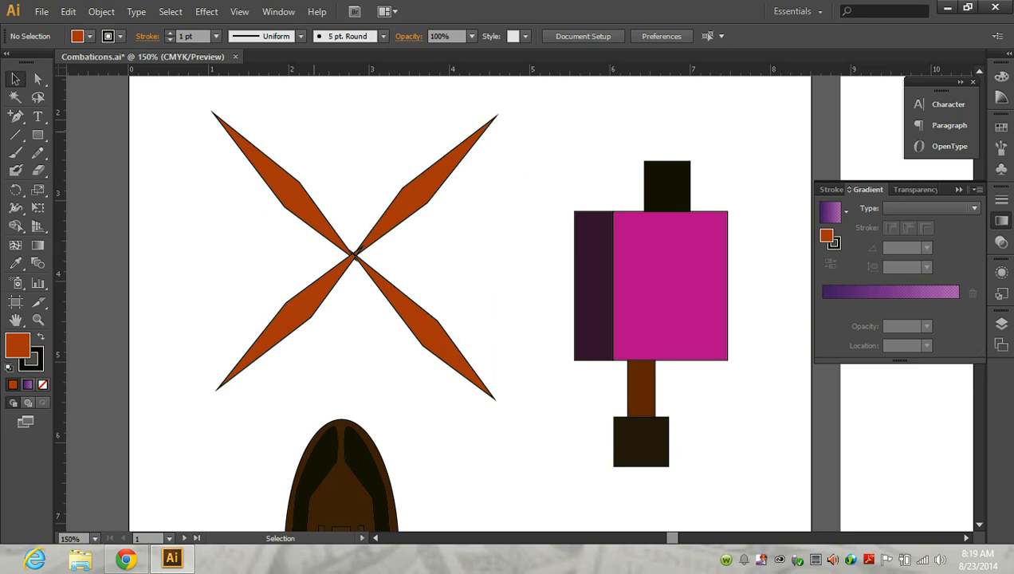
# Align the two upper blades by their top edges and the two left-hand blades by their left edges.
pyautogui.moveTo(207, 144); pyautogui.dragTo(483, 211)
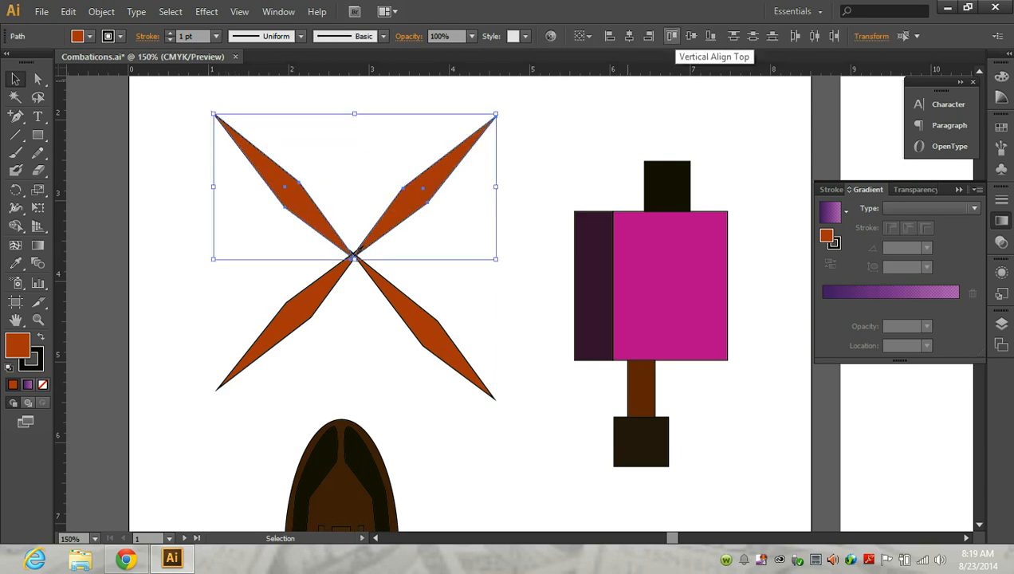
pyautogui.click(671, 36)
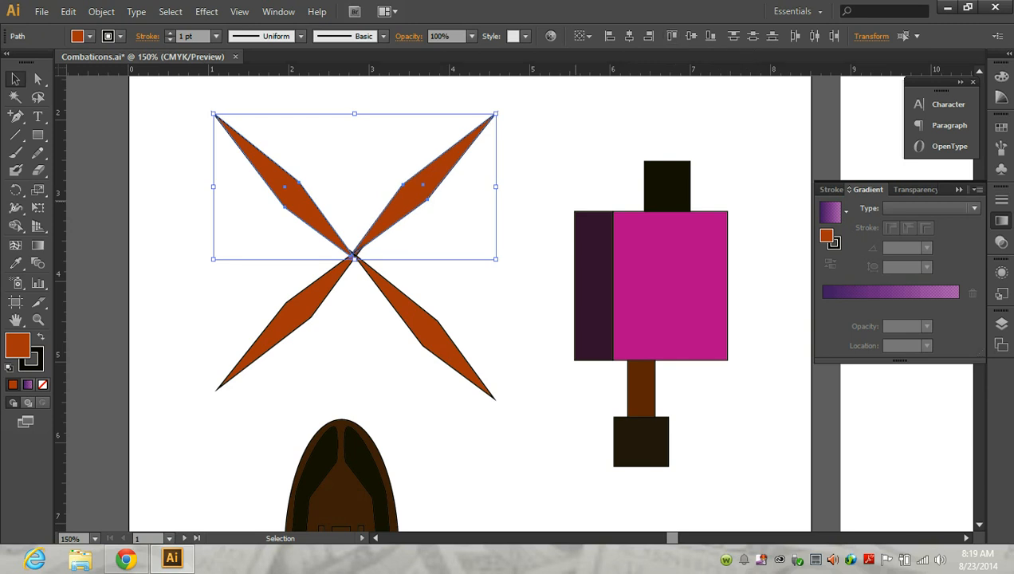
pyautogui.click(498, 334)
pyautogui.moveTo(191, 324); pyautogui.dragTo(297, 379)
pyautogui.moveTo(214, 97); pyautogui.dragTo(264, 231)
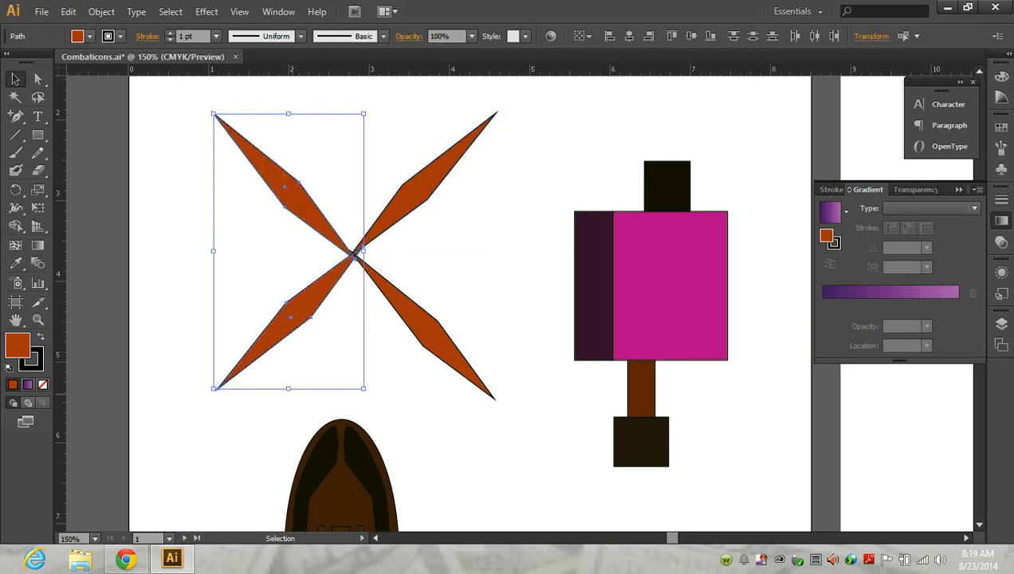
pyautogui.click(610, 36)
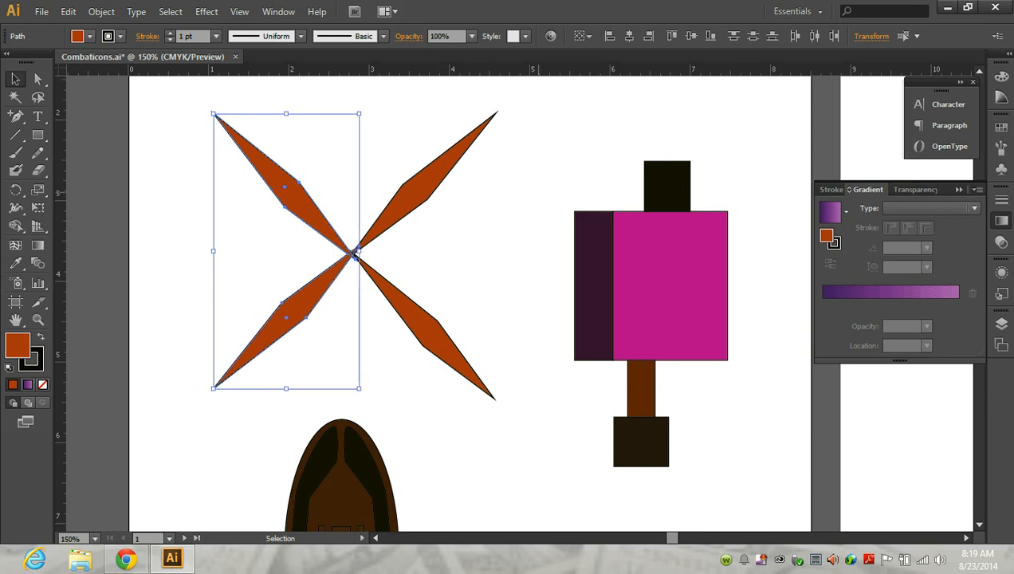
# Align the two lower blades by their top edges and the two right-hand blades by their left edges.
pyautogui.click(477, 269)
pyautogui.moveTo(193, 318); pyautogui.dragTo(513, 405)
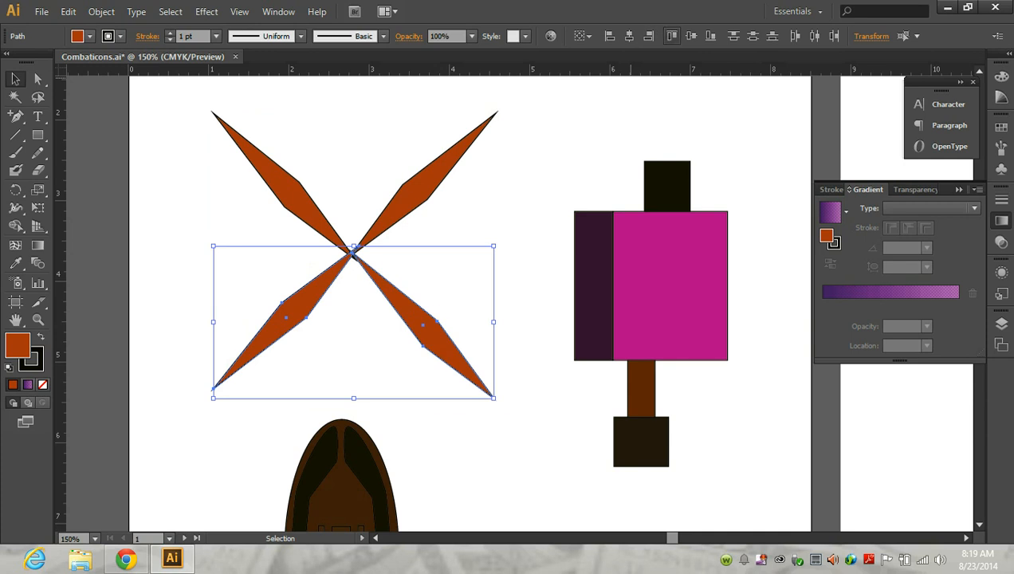
pyautogui.click(672, 36)
pyautogui.moveTo(424, 108); pyautogui.dragTo(488, 409)
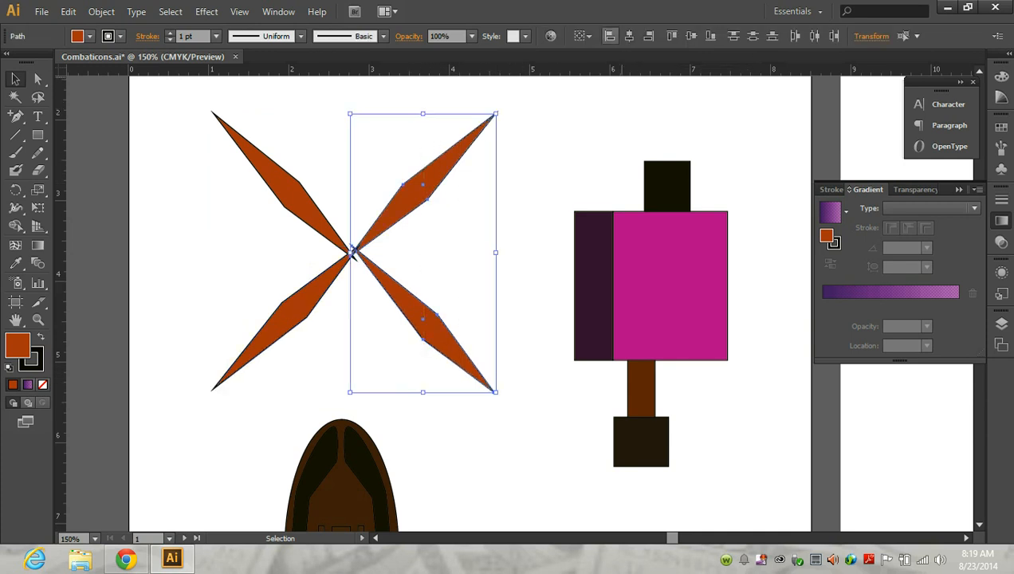
pyautogui.click(610, 36)
pyautogui.click(478, 217)
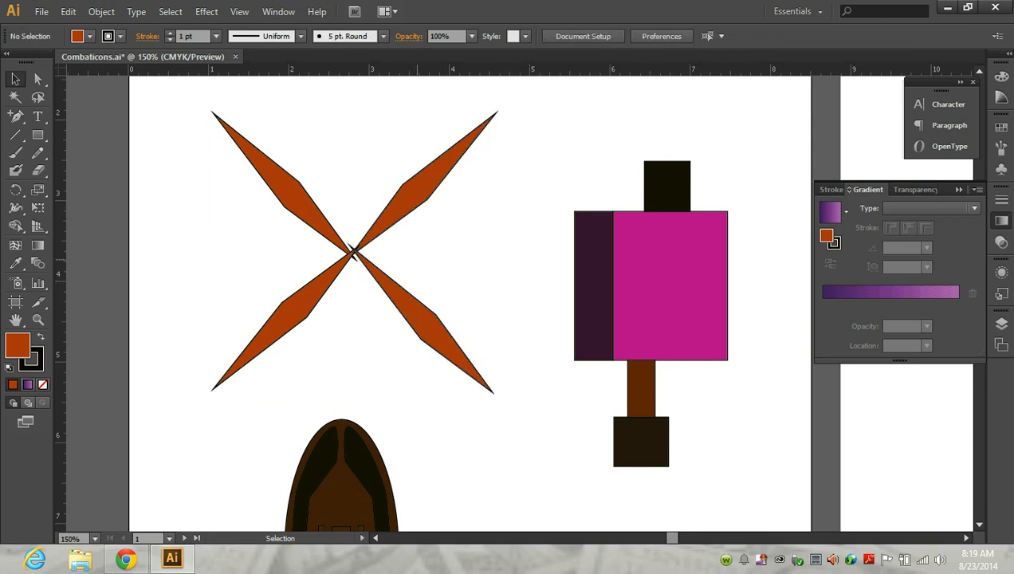
# Draw a small orange square, rotate it into a diamond and center it over the crossing point of the four blades.
pyautogui.press('m')
pyautogui.click(37, 135)
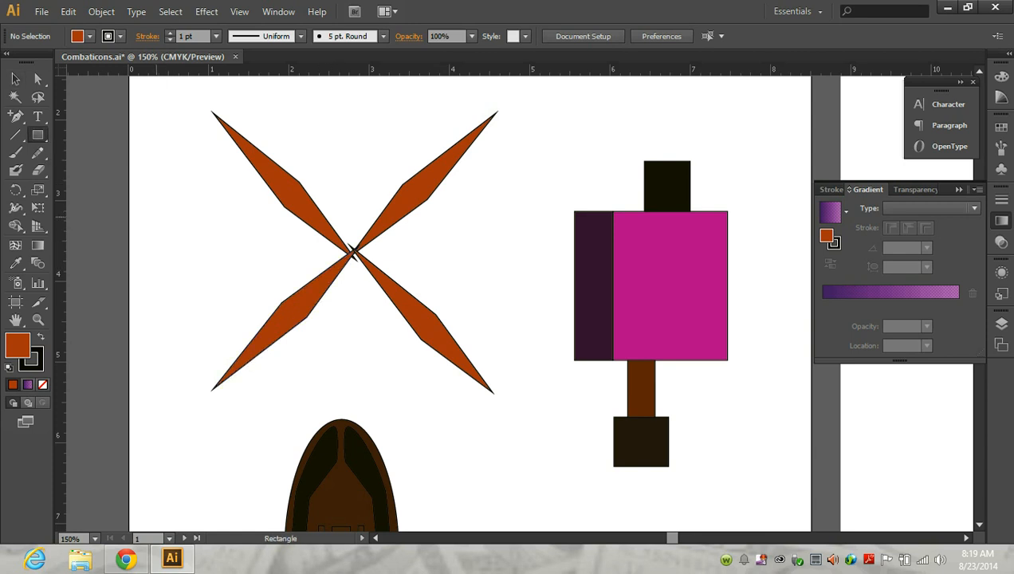
pyautogui.moveTo(155, 211); pyautogui.dragTo(187, 244)
pyautogui.press('v')
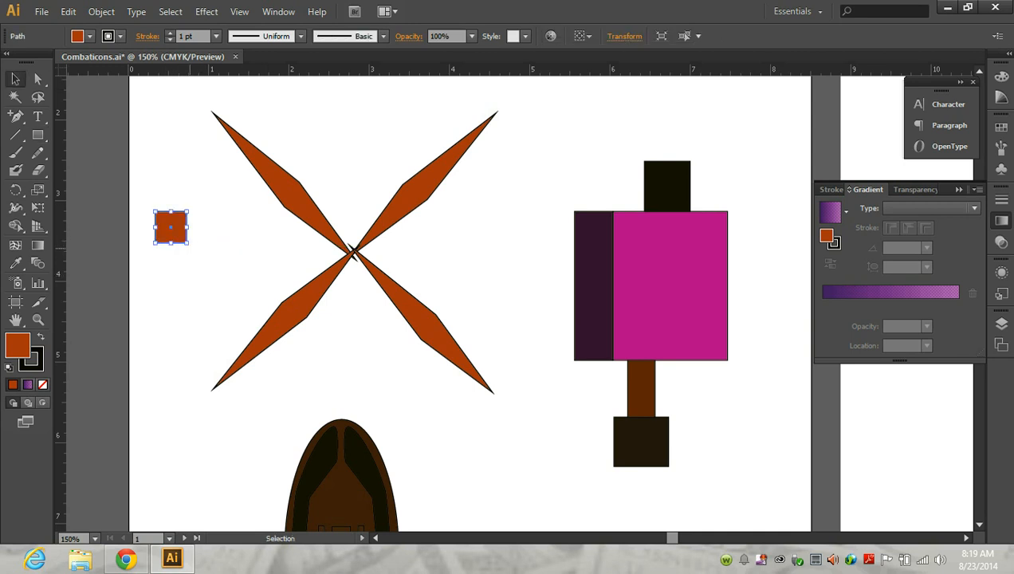
pyautogui.moveTo(190, 244); pyautogui.dragTo(351, 253)
pyautogui.hotkey('ctrl', 'shift', 'a')
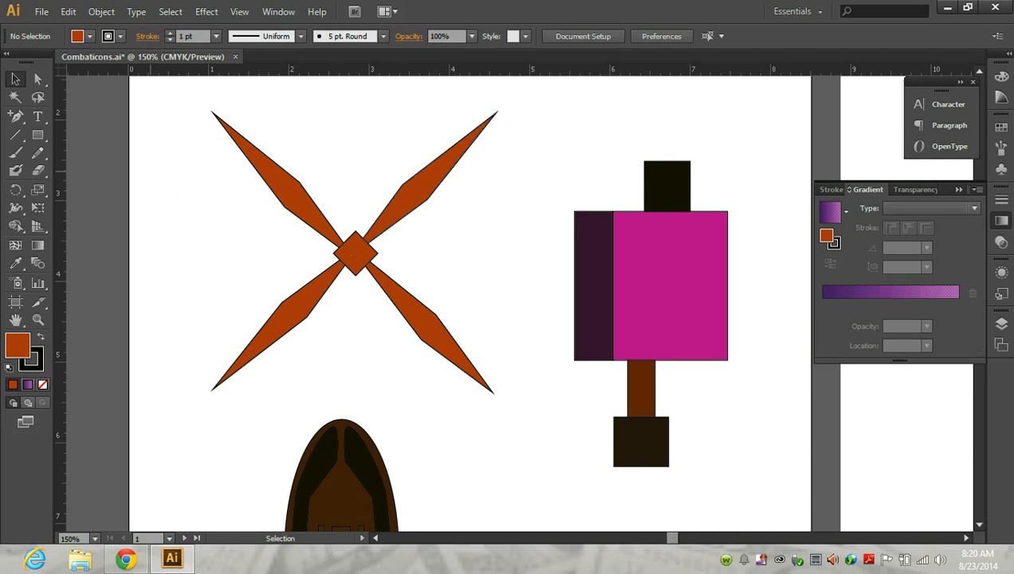
# Draw a narrow vertical orange bar rising from the central diamond between the two upper blades.
pyautogui.click(38, 134)
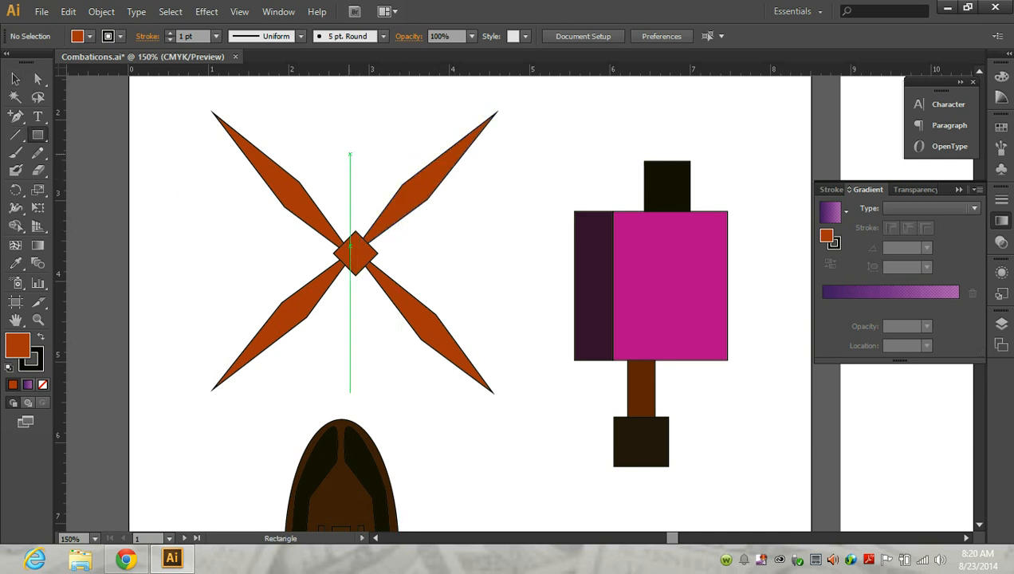
pyautogui.moveTo(349, 147); pyautogui.dragTo(365, 239)
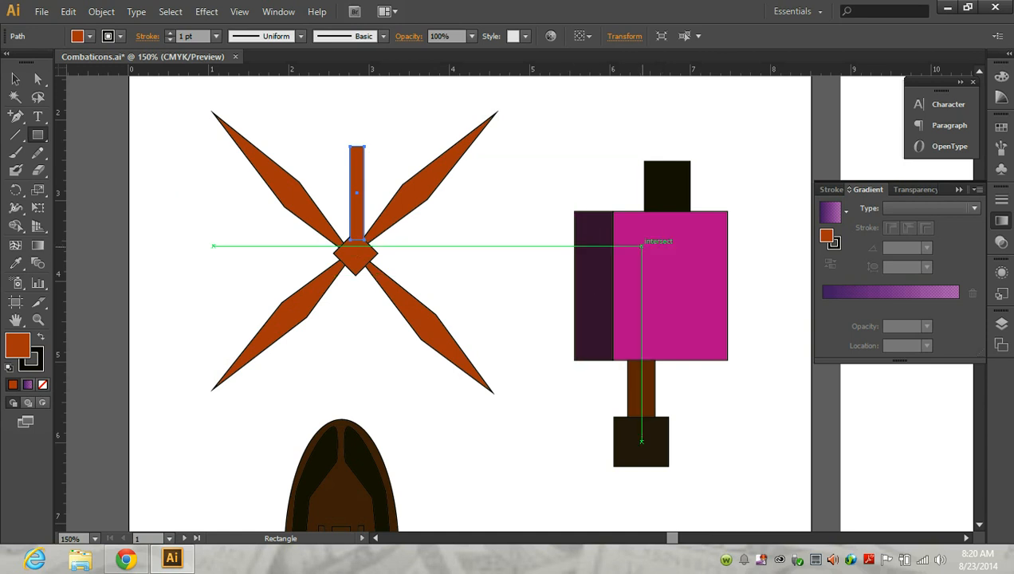
# Draw a tall vertical orange bar beside the dark purple panel, with two short horizontal bars extending from it toward the panel.
pyautogui.scroll(1, 650, 243)
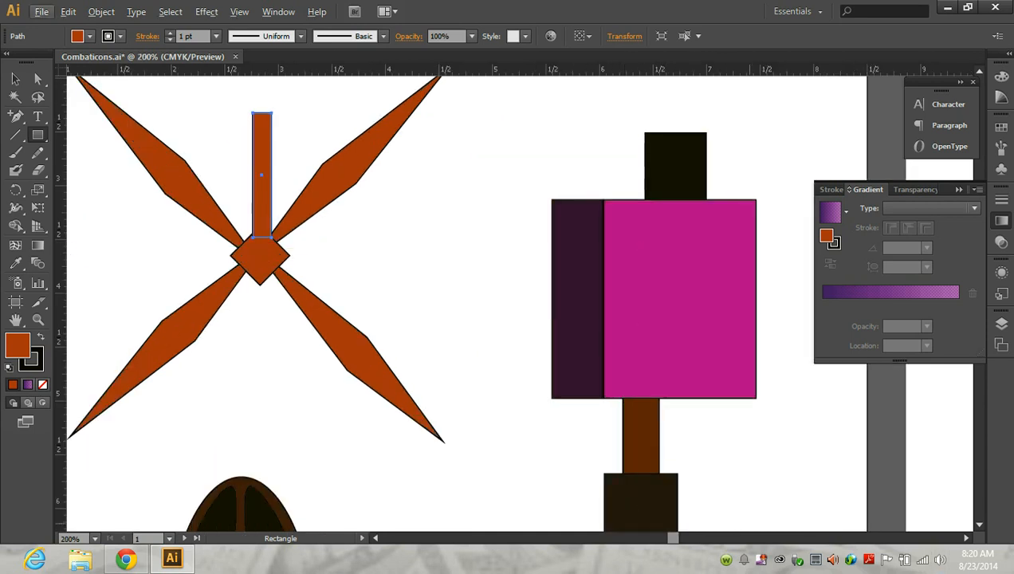
pyautogui.click(966, 538)
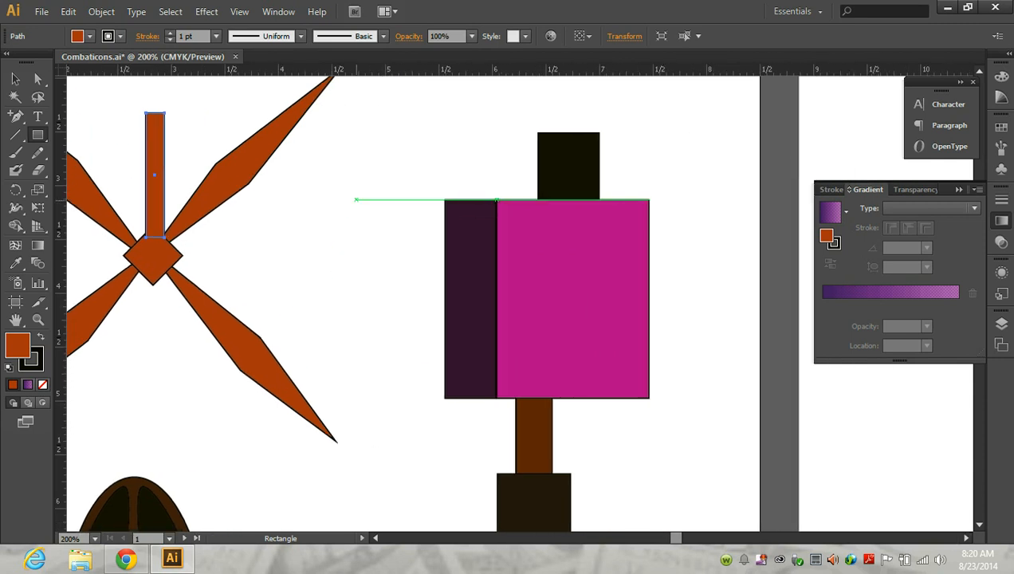
pyautogui.moveTo(353, 164); pyautogui.dragTo(383, 447)
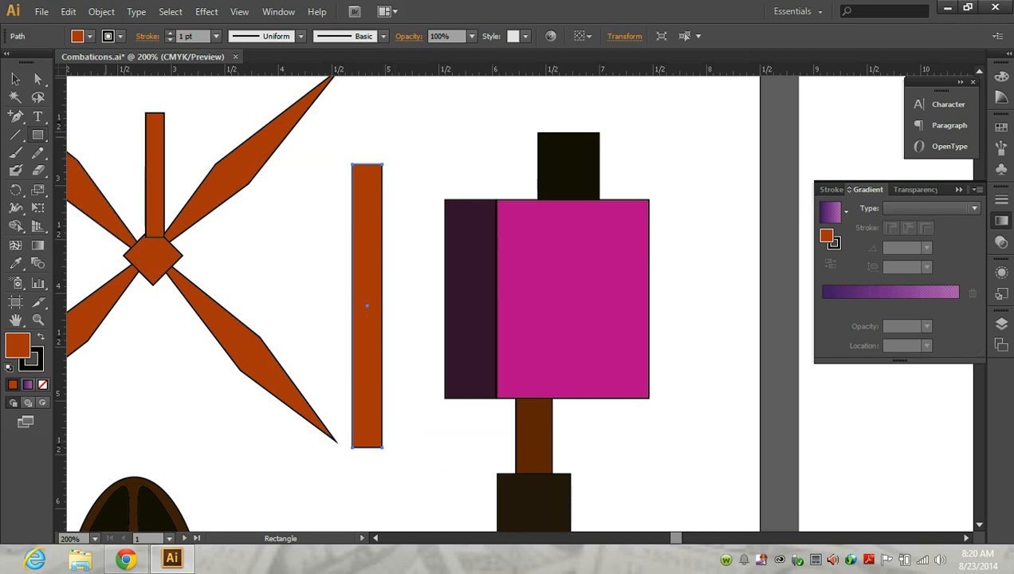
pyautogui.moveTo(406, 215); pyautogui.dragTo(437, 222)
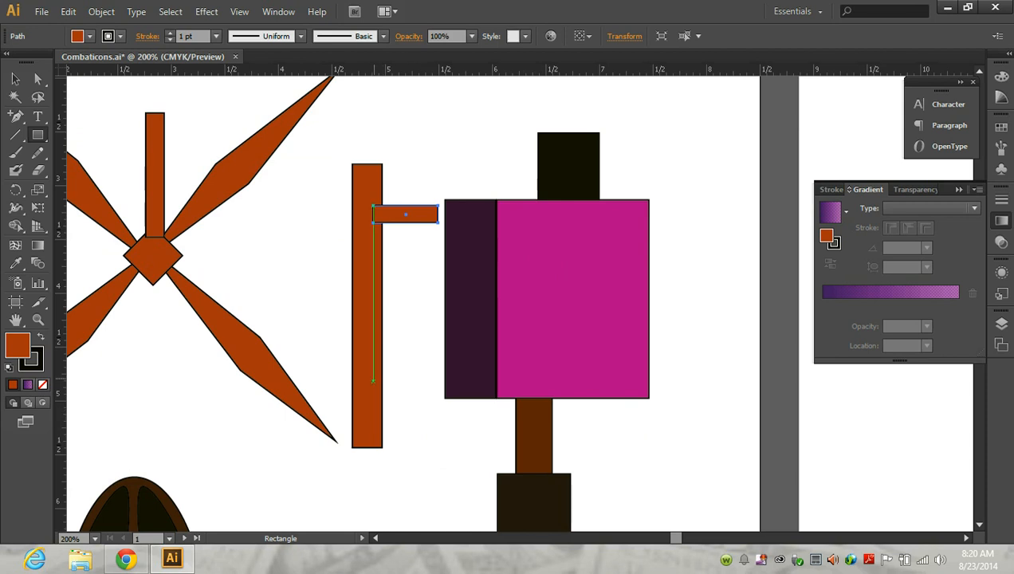
pyautogui.moveTo(373, 377); pyautogui.dragTo(437, 393)
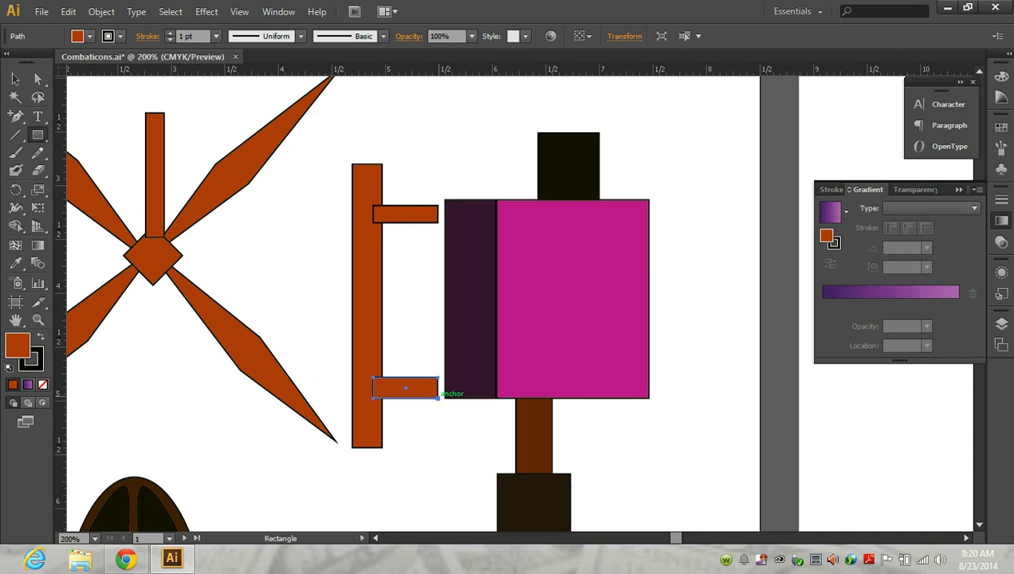
# Narrow the tall vertical bar by pulling its outer edge toward the short horizontal bars.
pyautogui.click(16, 78)
pyautogui.click(354, 286)
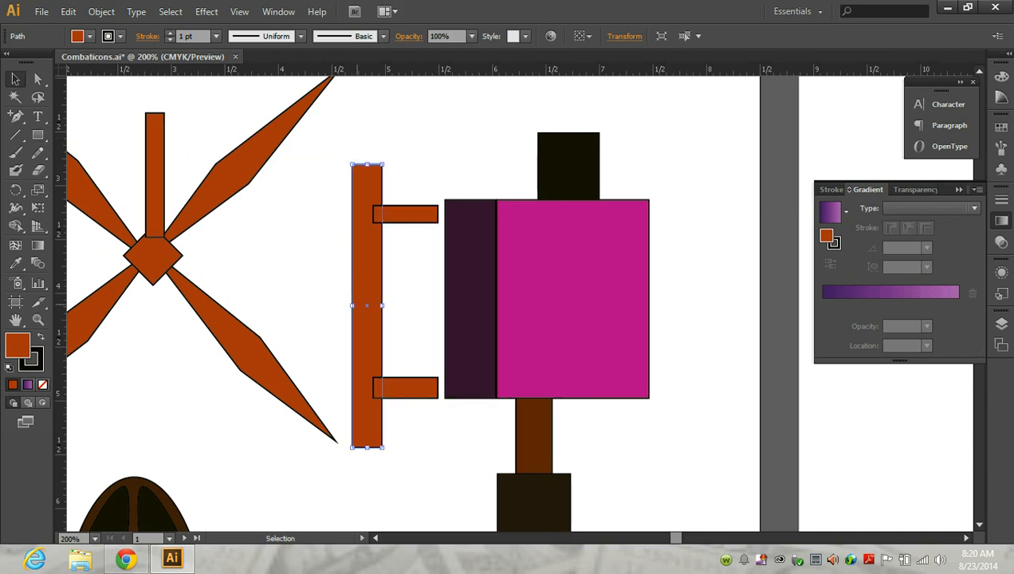
pyautogui.moveTo(352, 306); pyautogui.dragTo(362, 305)
# Create an eight-sided orange polygon with a 0.563 in radius in the empty space above the short horizontal bars.
pyautogui.scroll(5, 363, 305)
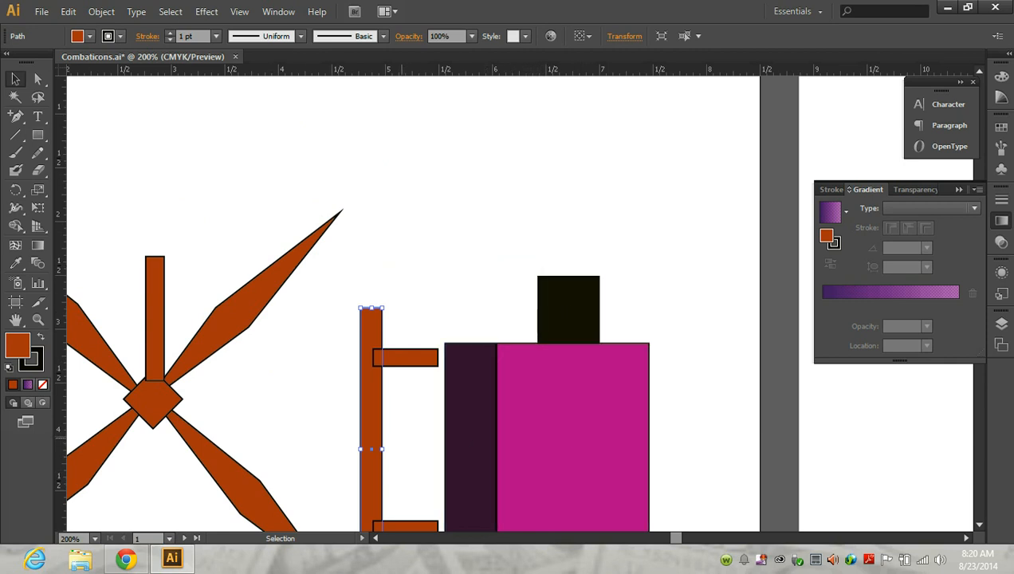
pyautogui.scroll(-6, 470, 383)
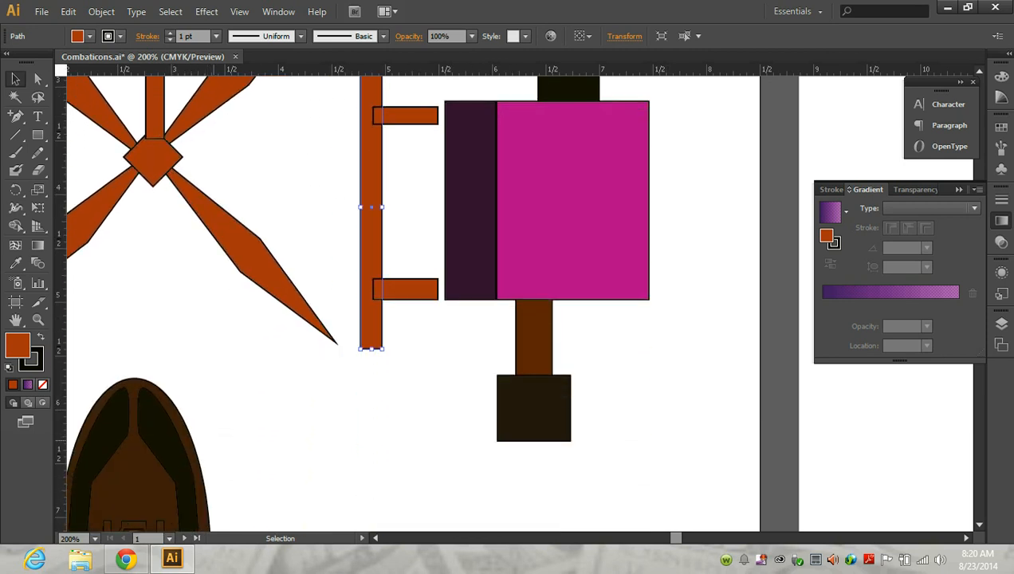
pyautogui.scroll(6, 359, 303)
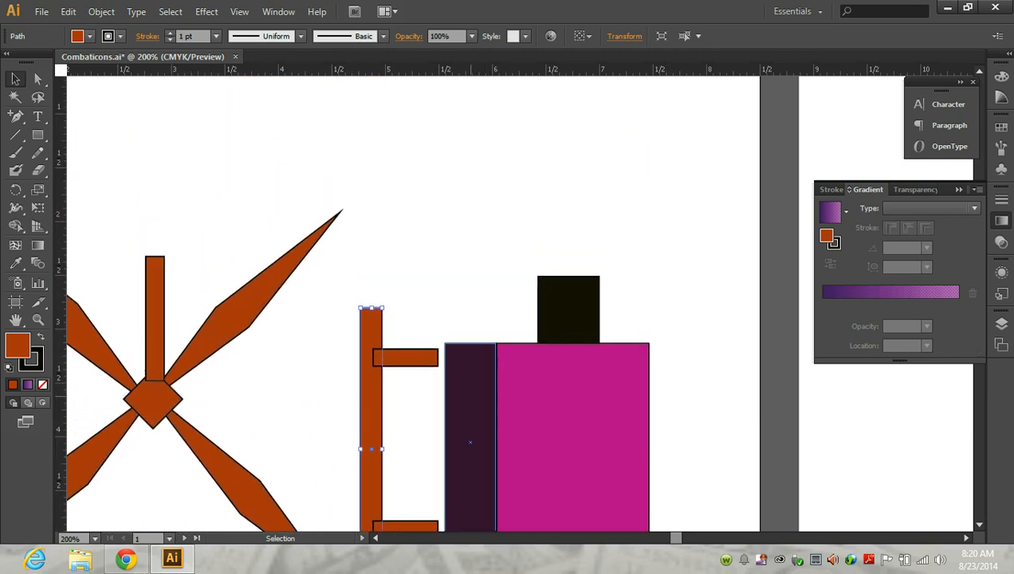
pyautogui.click(37, 134)
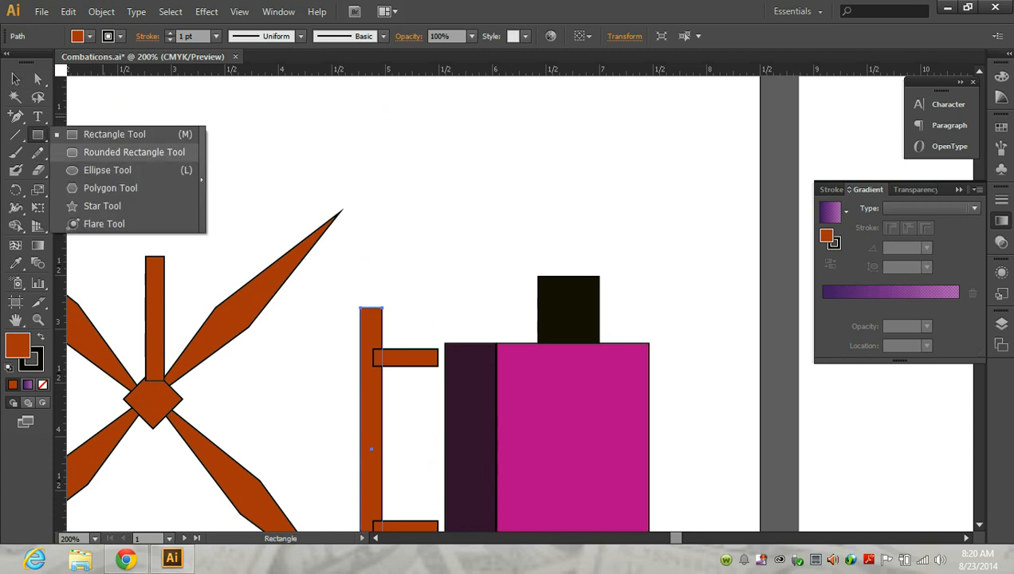
pyautogui.click(110, 188)
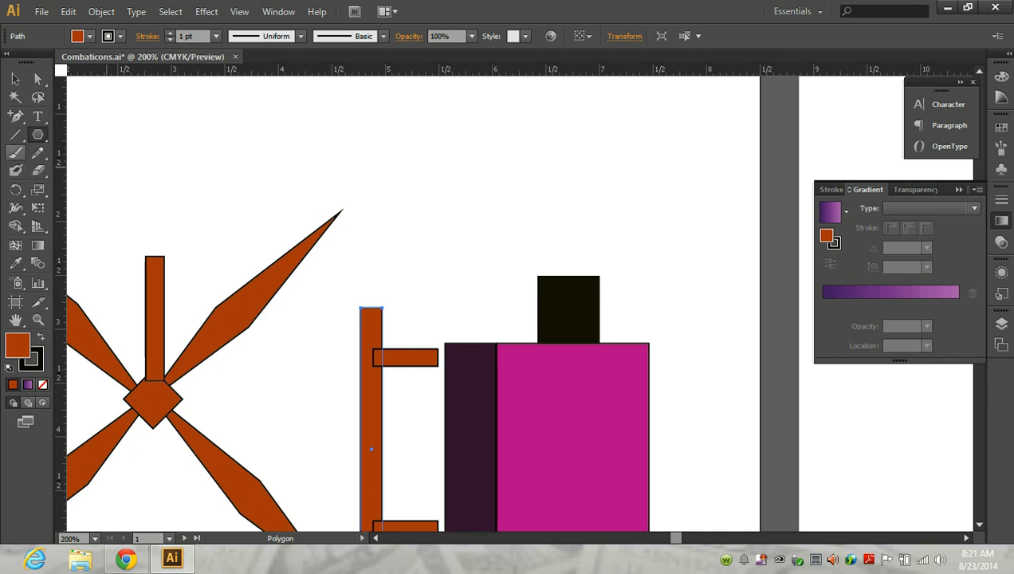
pyautogui.click(37, 134)
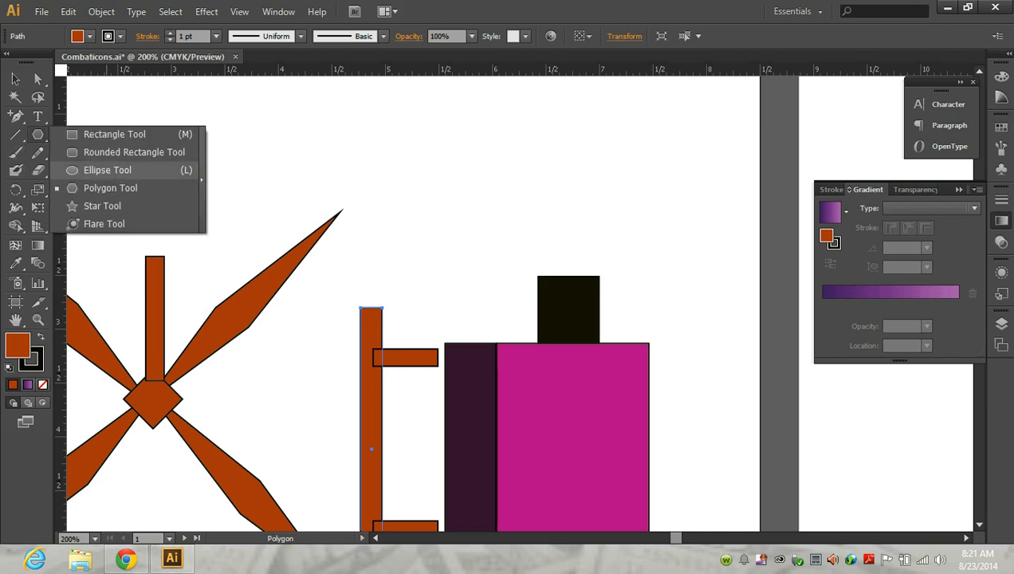
pyautogui.click(110, 188)
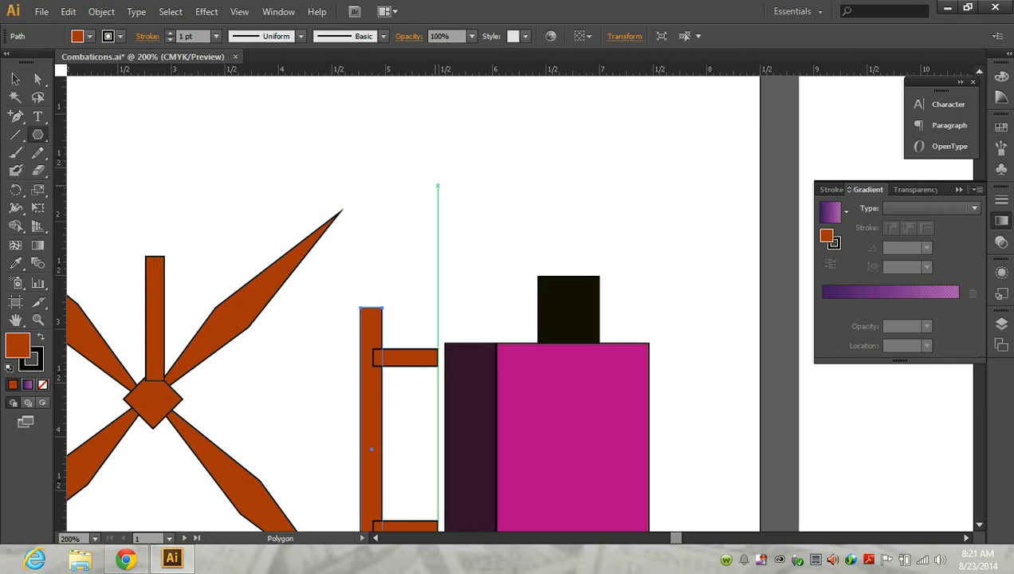
pyautogui.click(436, 186)
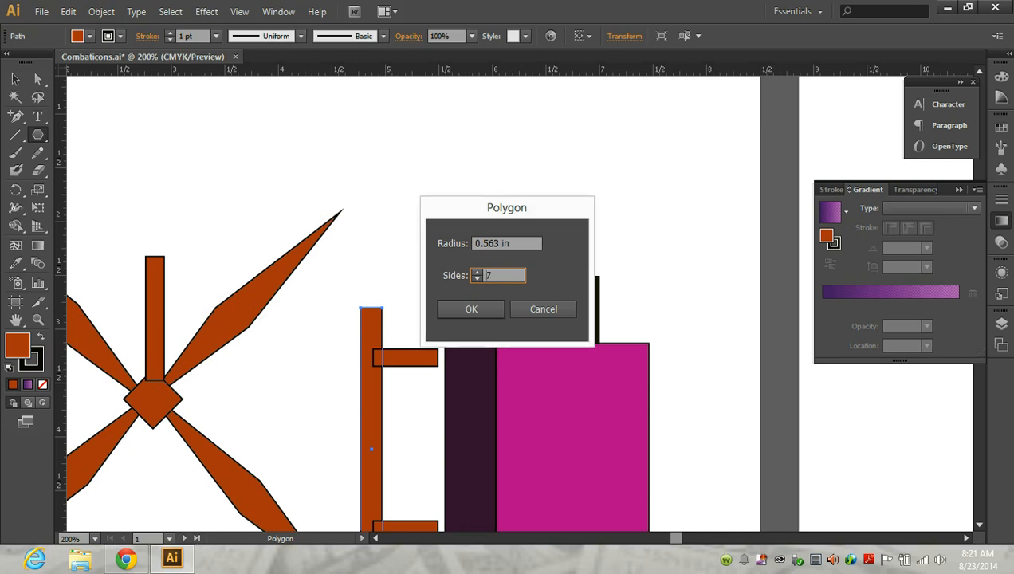
pyautogui.click(476, 271)
pyautogui.click(471, 308)
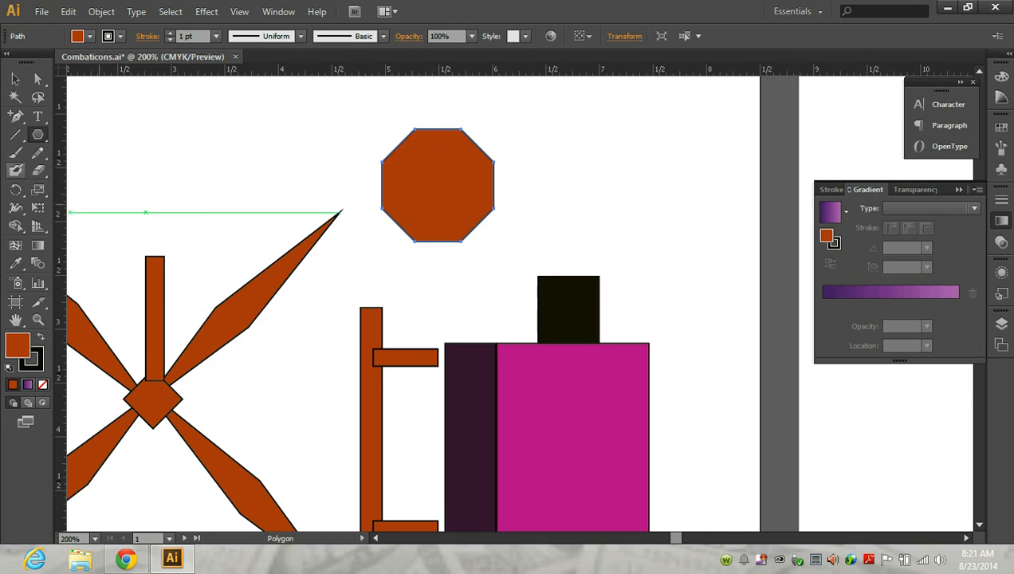
# Draw a rectangle slightly wider than the octagon, covering its lower part up to the lower side corners.
pyautogui.click(37, 135)
pyautogui.click(114, 134)
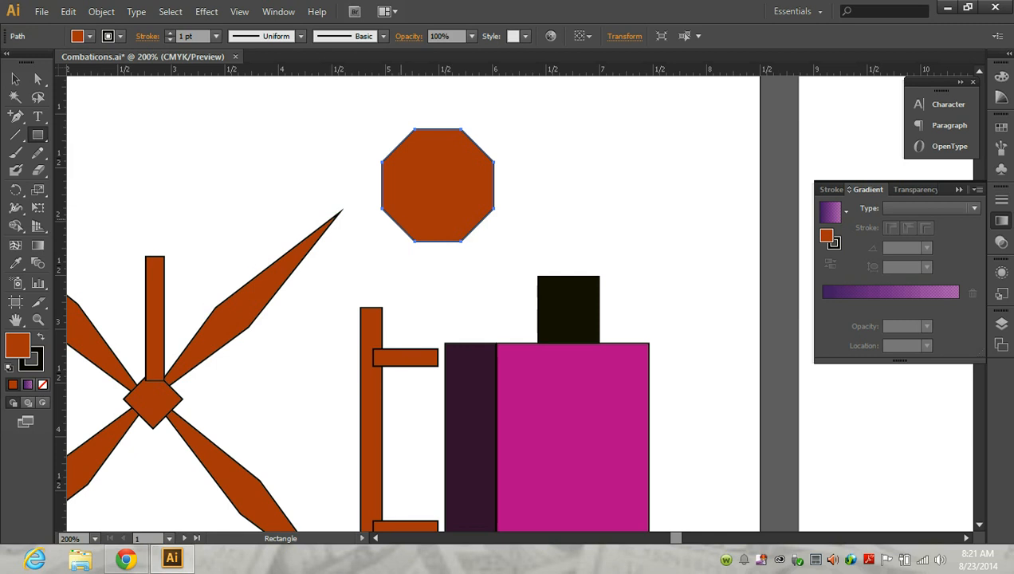
pyautogui.moveTo(372, 209); pyautogui.dragTo(505, 287)
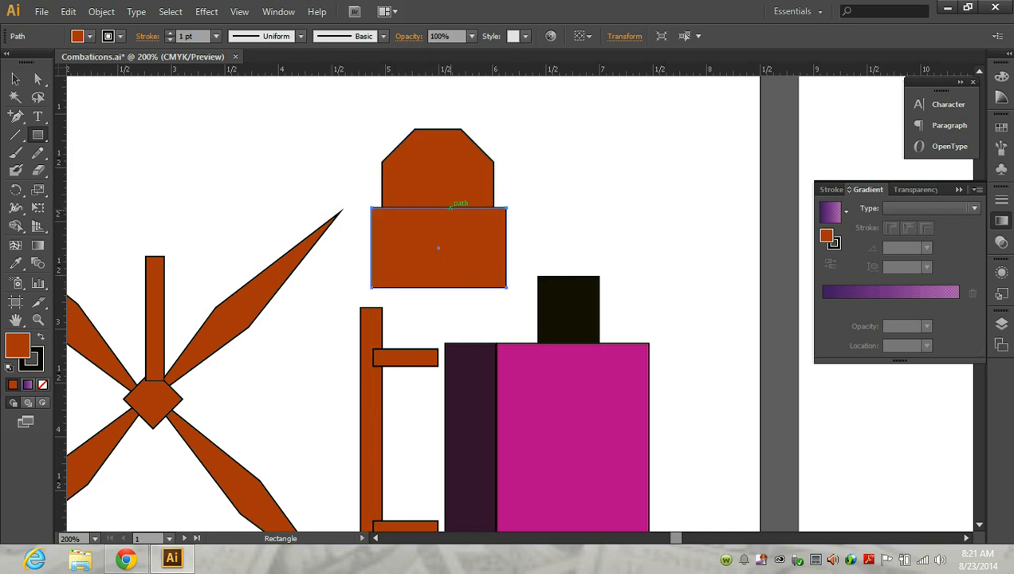
# Merge the octagon's overlapped lower part into the rectangle with the Shape Builder, and delete the rectangle to leave a flat-bottomed shape.
pyautogui.press('v')
pyautogui.moveTo(350, 144); pyautogui.dragTo(494, 297)
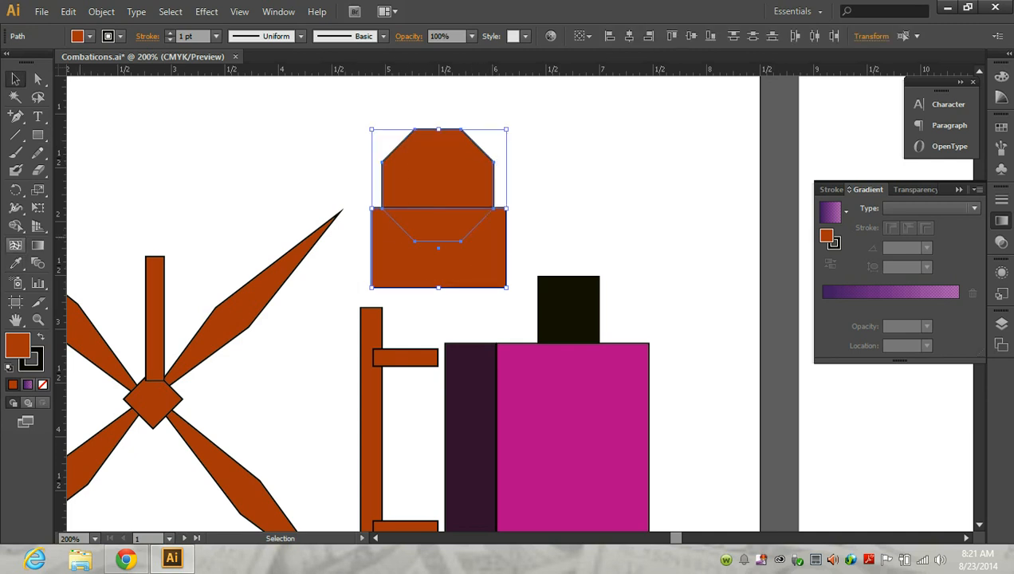
pyautogui.click(15, 226)
pyautogui.moveTo(381, 227); pyautogui.dragTo(430, 227)
pyautogui.click(15, 79)
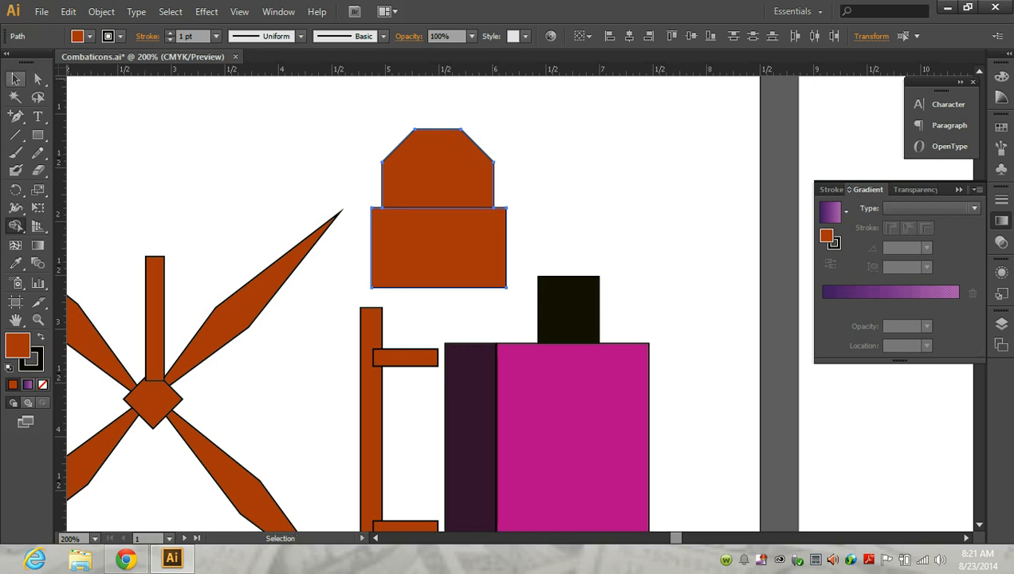
pyautogui.click(591, 212)
pyautogui.click(470, 251)
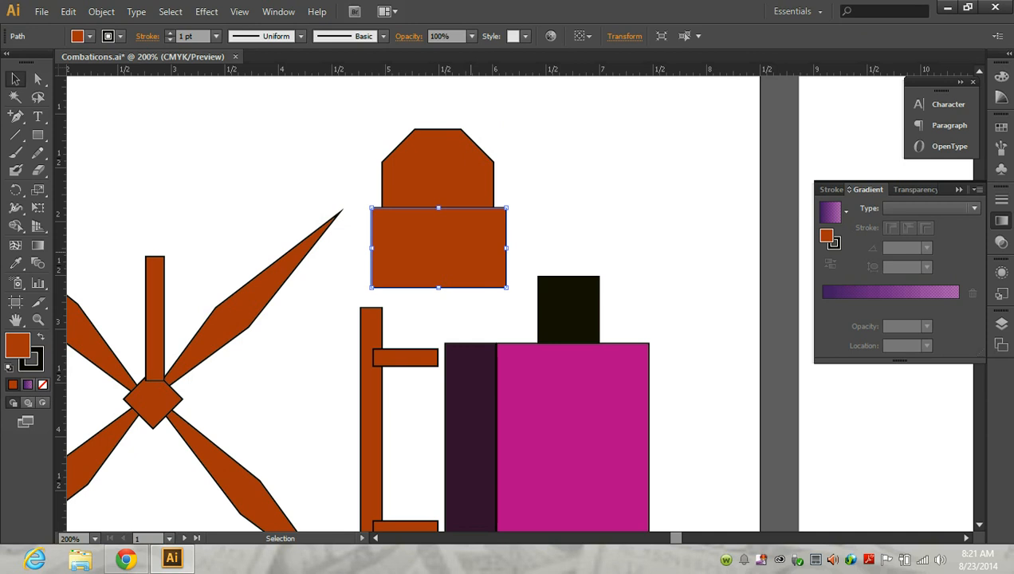
pyautogui.press('Delete')
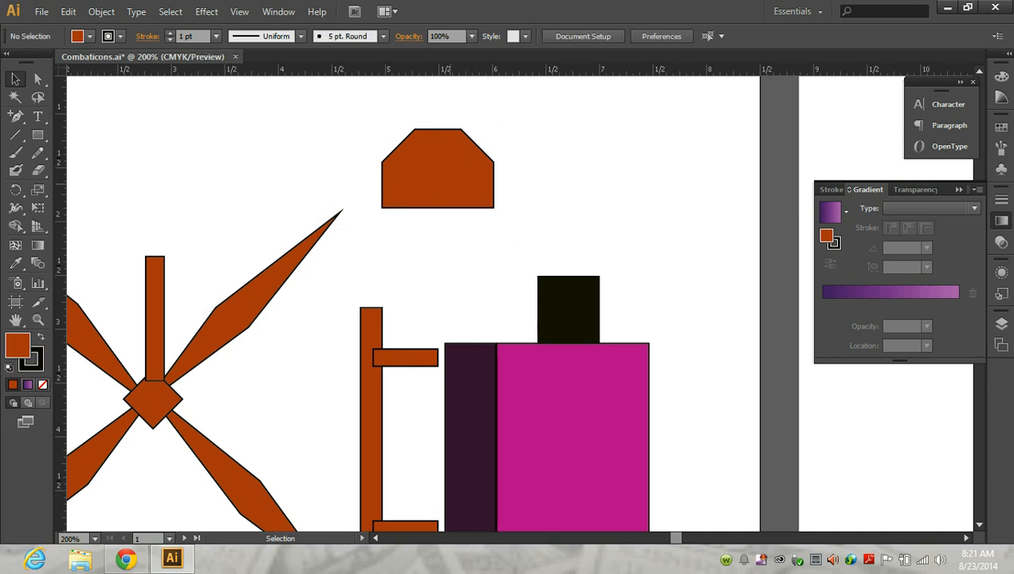
# Place the flat-bottomed orange shape on top of the magenta body and send it to the back, behind the black square.
pyautogui.moveTo(438, 175); pyautogui.dragTo(568, 309)
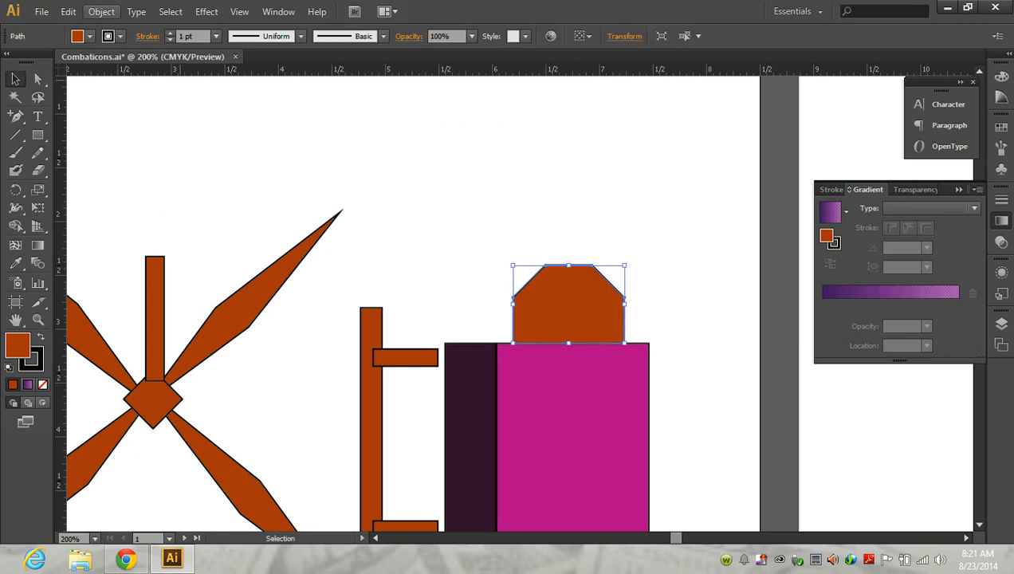
pyautogui.click(101, 11)
pyautogui.moveTo(199, 46)
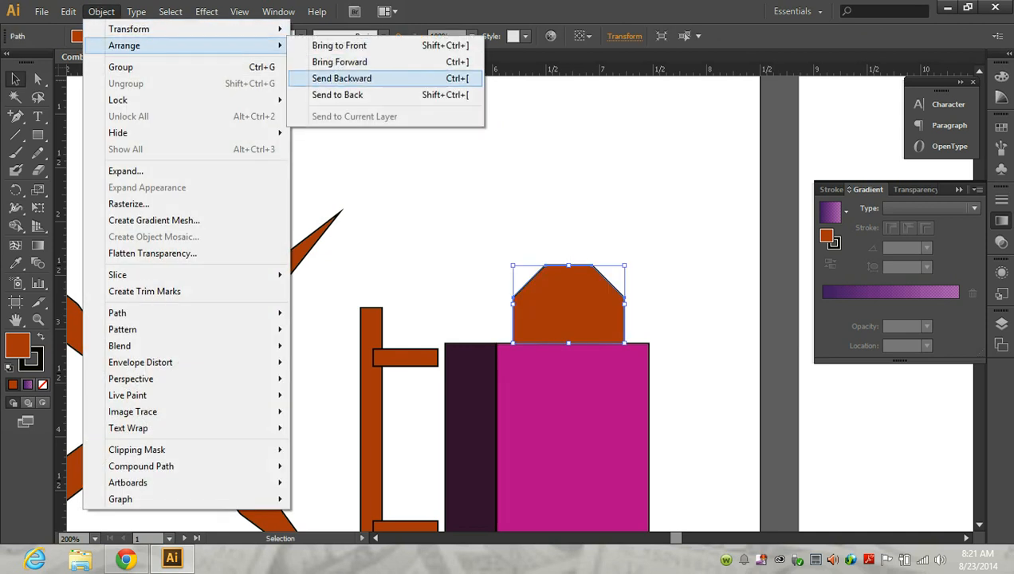
pyautogui.click(334, 94)
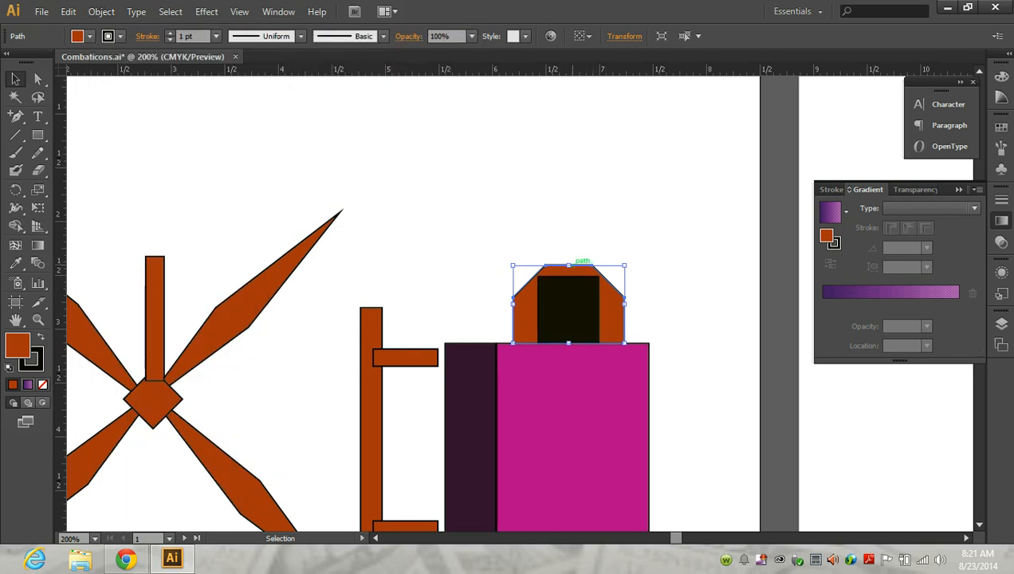
# Stretch the orange shape upward and widen both sides to match the width of the magenta body.
pyautogui.moveTo(568, 265); pyautogui.dragTo(573, 162)
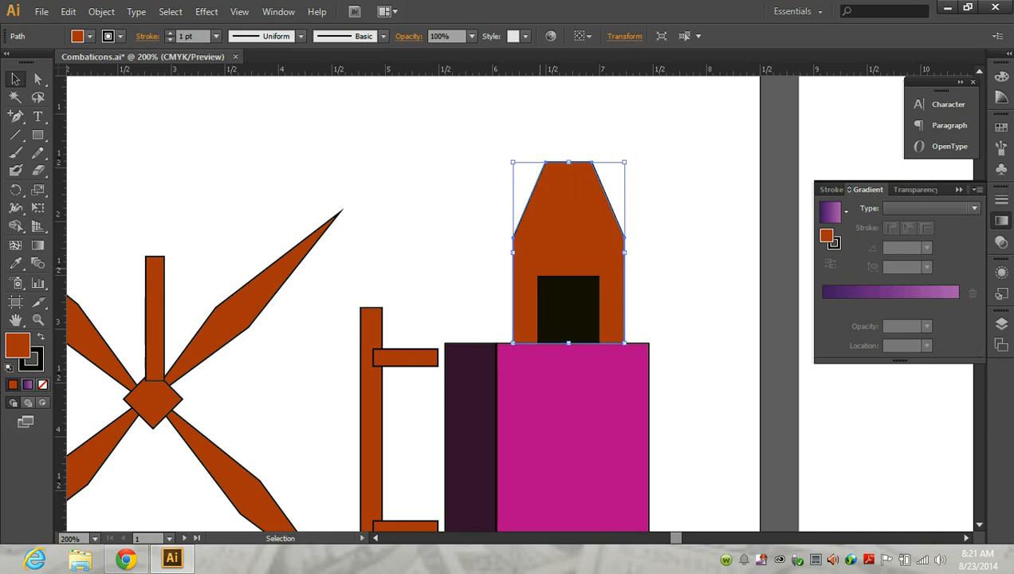
pyautogui.moveTo(513, 252); pyautogui.dragTo(496, 252)
pyautogui.moveTo(624, 252); pyautogui.dragTo(649, 251)
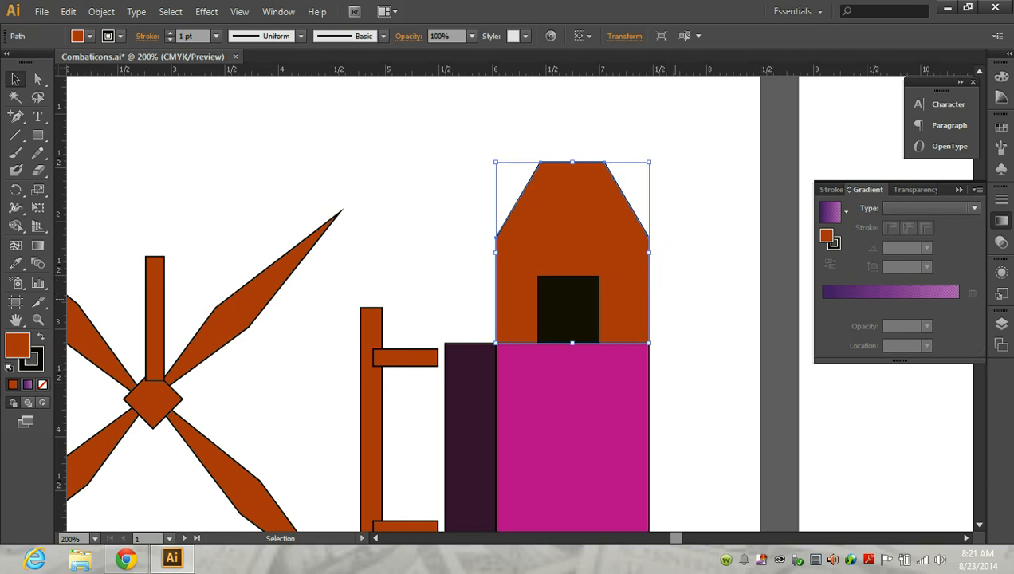
pyautogui.click(671, 245)
# Copy the narrow vertical bar above the rotor's diamond onto the center of the magenta body.
pyautogui.scroll(-3, 413, 303)
pyautogui.scroll(-3, 413, 303)
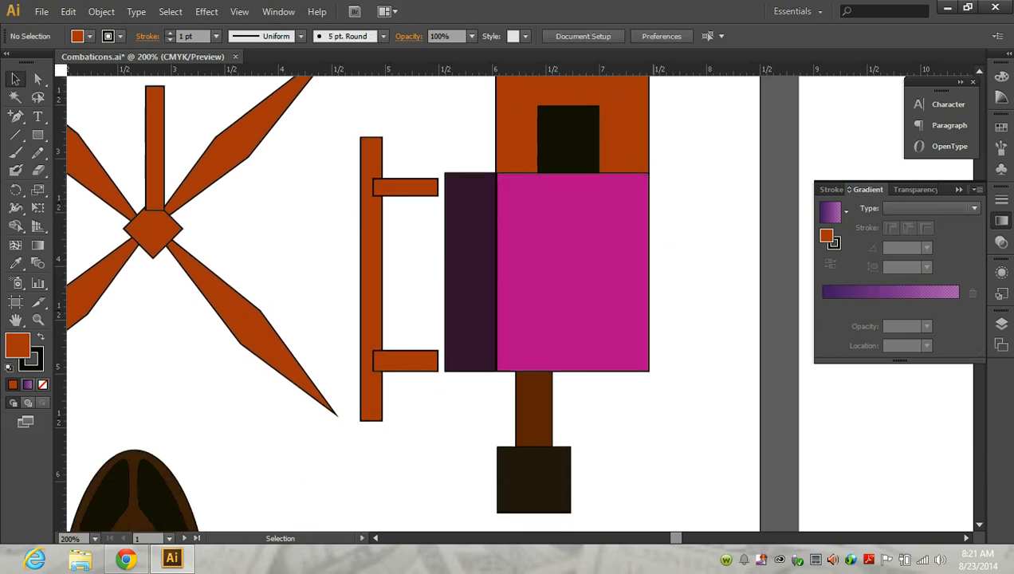
pyautogui.scroll(-2, 353, 303)
pyautogui.scroll(1, 354, 303)
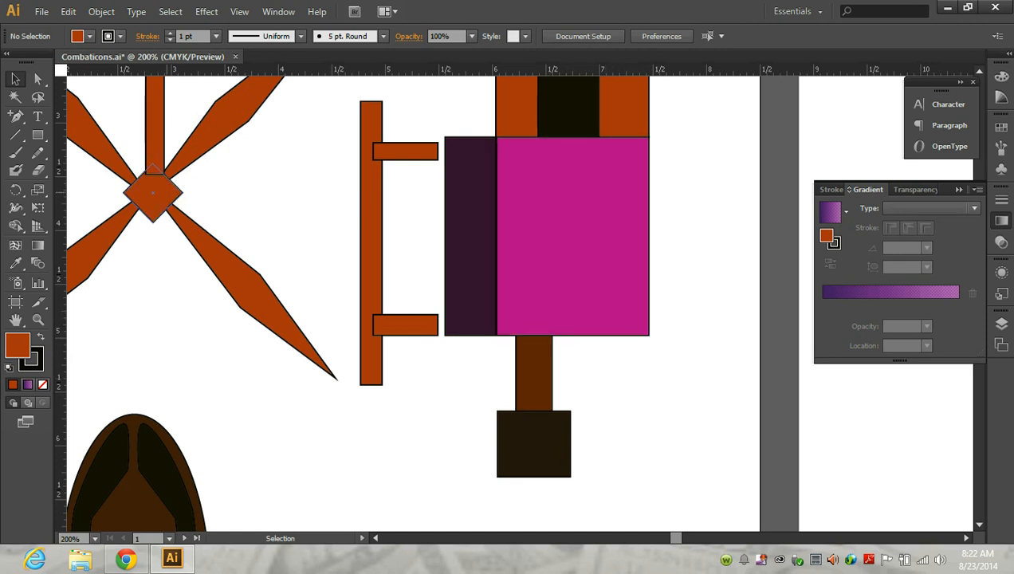
pyautogui.scroll(1, 159, 191)
pyautogui.scroll(1, 352, 301)
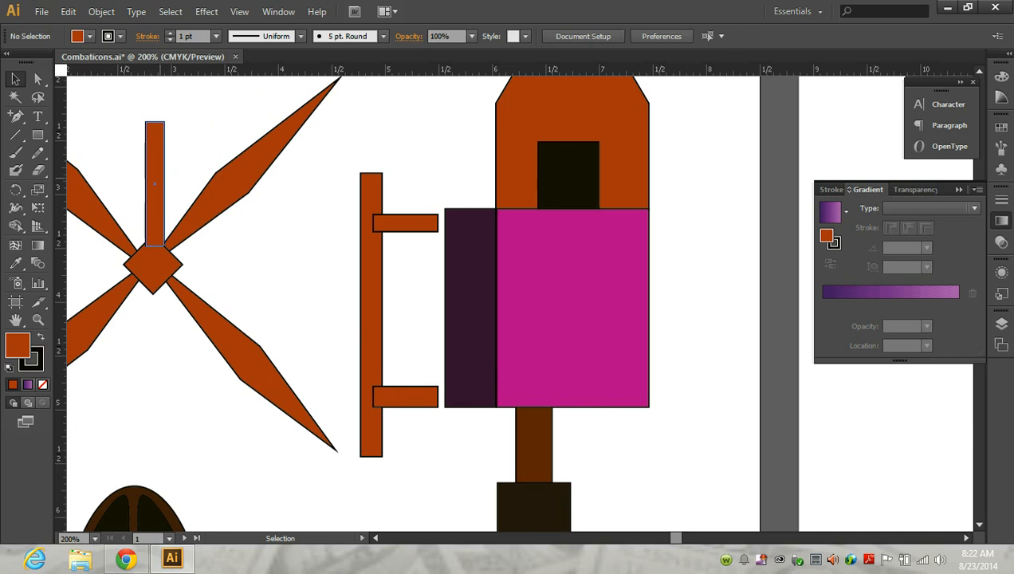
pyautogui.moveTo(154, 183); pyautogui.dragTo(572, 313)
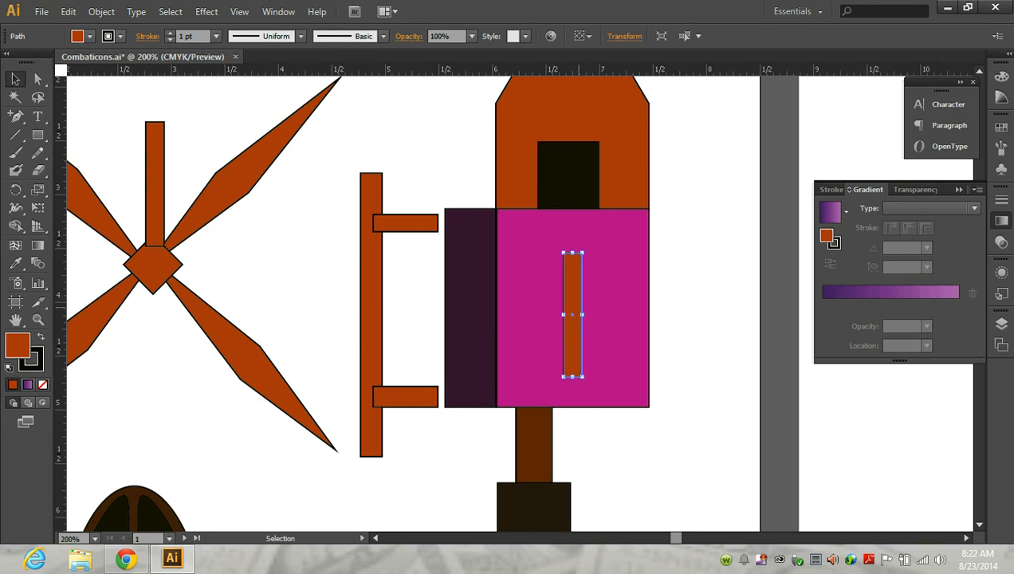
# Draw a thin horizontal rectangle just above the vertical bar on the magenta body, extending past both of its sides.
pyautogui.click(37, 135)
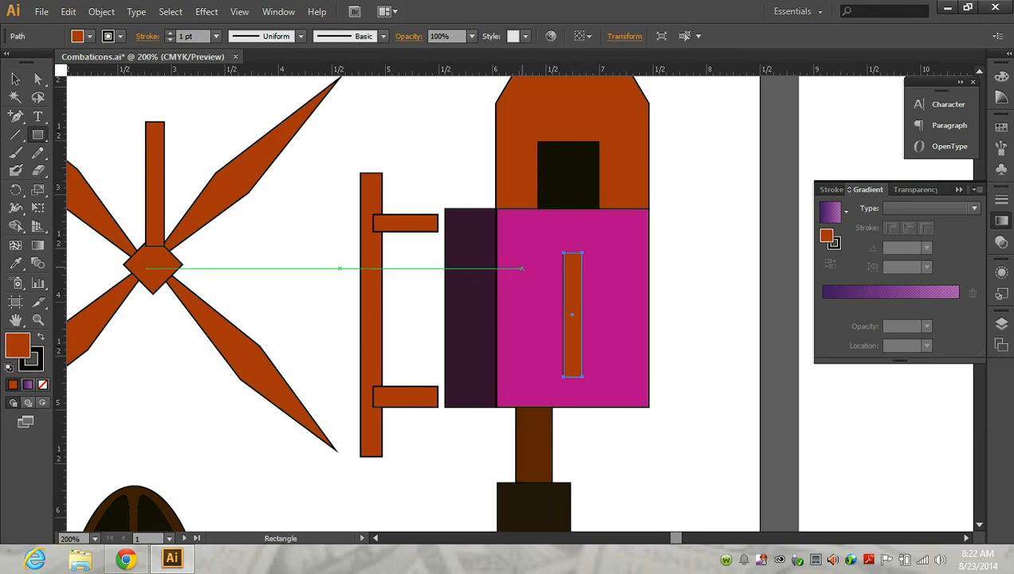
pyautogui.moveTo(551, 242); pyautogui.dragTo(592, 247)
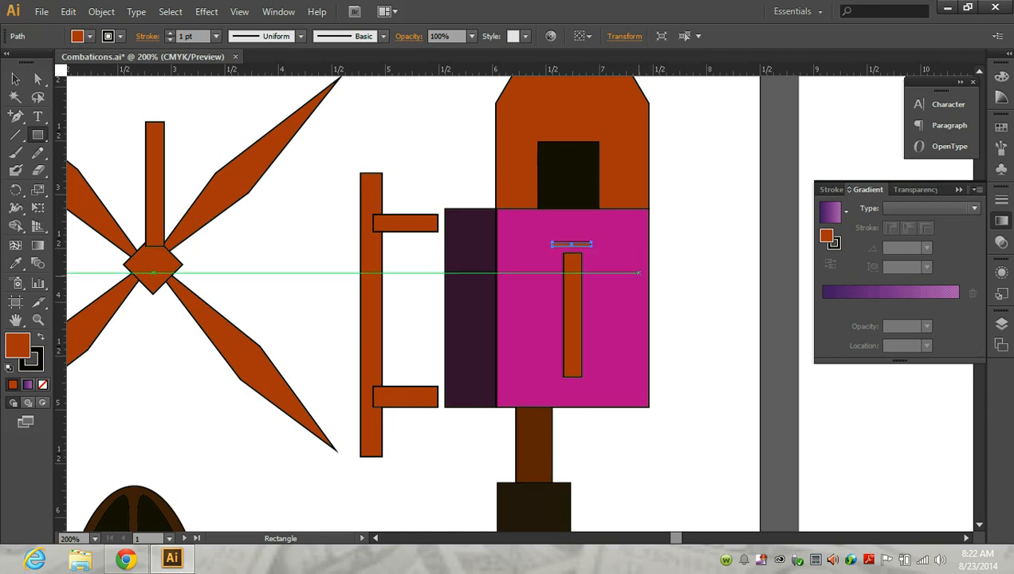
pyautogui.press('v')
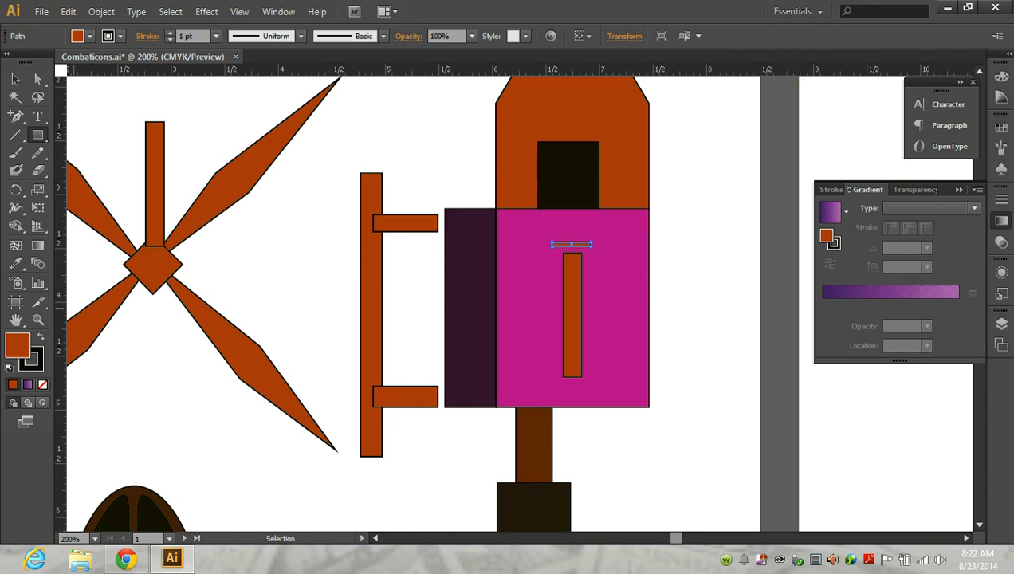
# Fill the thin horizontal bar on the magenta body with the teal color 00CCCC.
pyautogui.doubleClick(19, 350)
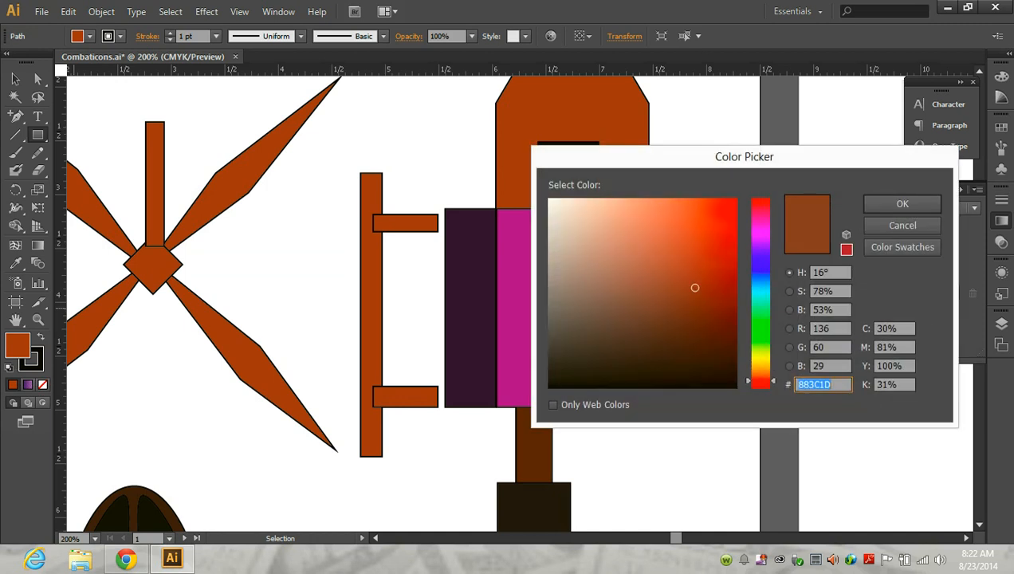
pyautogui.write('1E6E87')
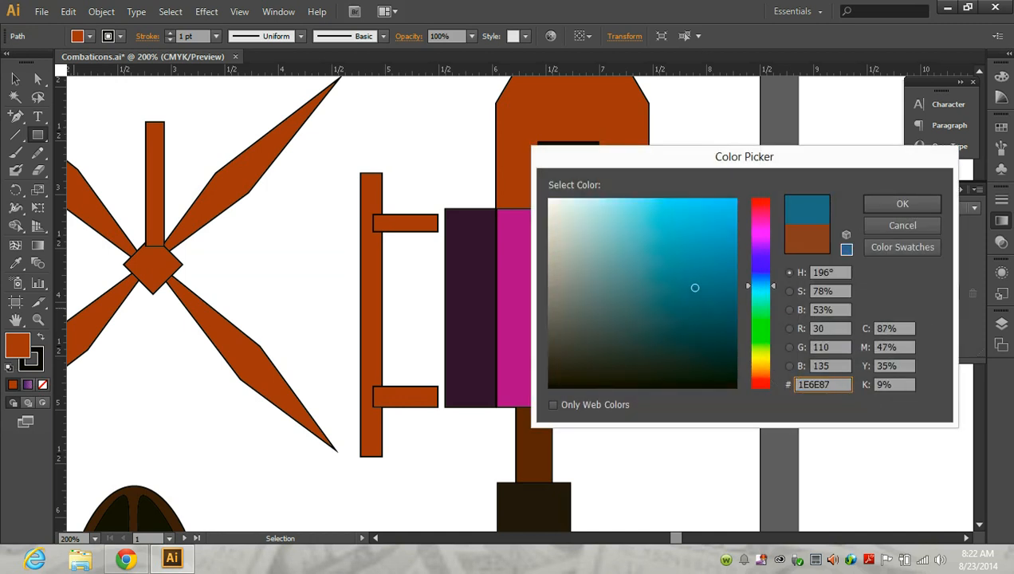
pyautogui.moveTo(761, 285); pyautogui.dragTo(761, 300)
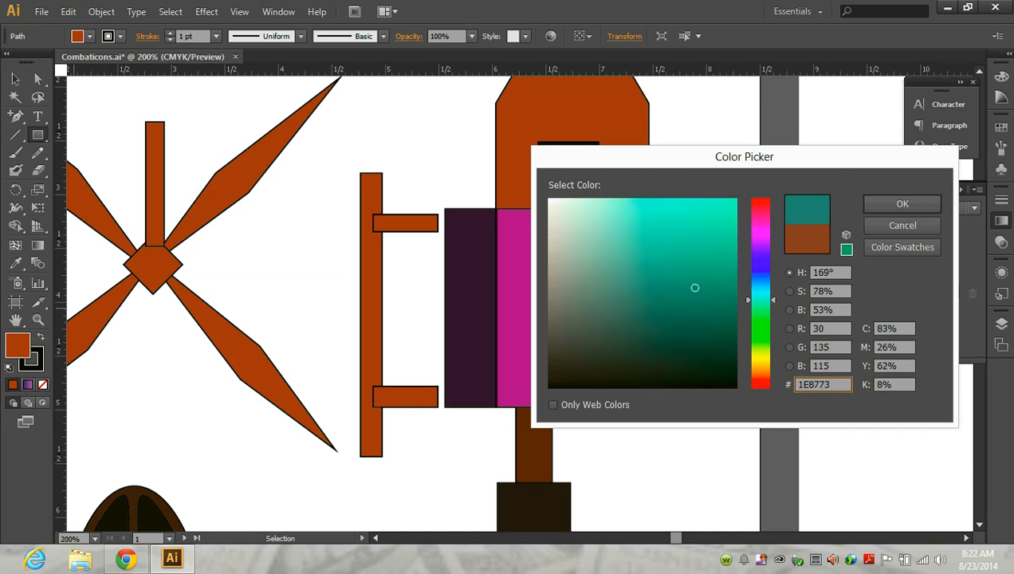
pyautogui.moveTo(695, 288)
pyautogui.mouseDown()
pyautogui.moveTo(732, 202)
pyautogui.moveTo(731, 220)
pyautogui.mouseUp()
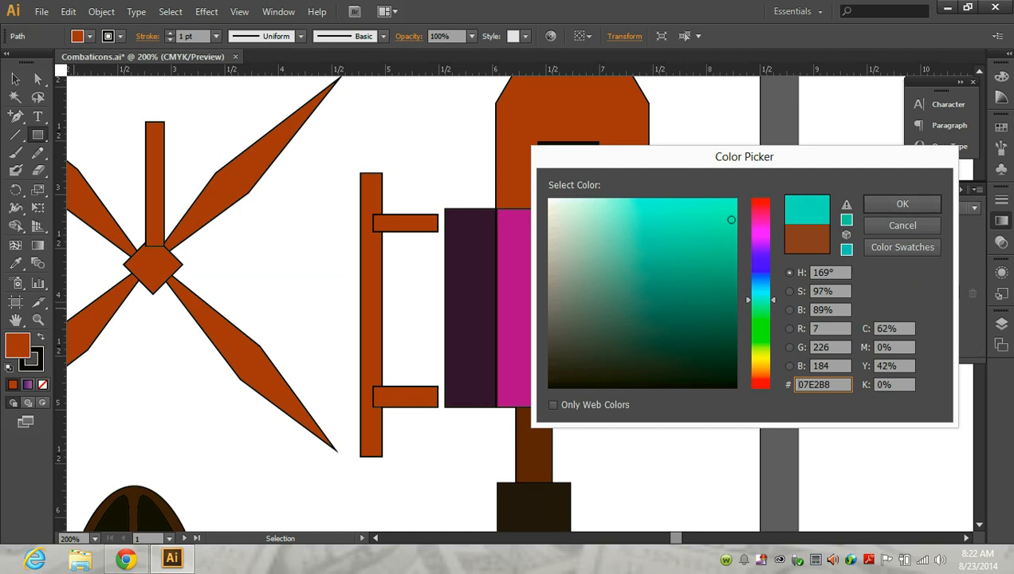
pyautogui.click(847, 250)
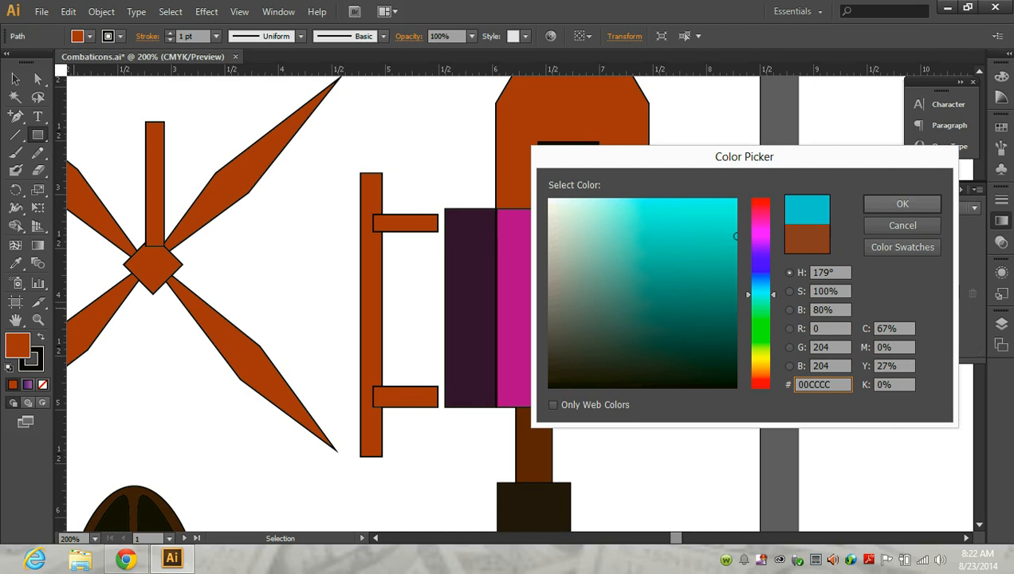
pyautogui.click(901, 203)
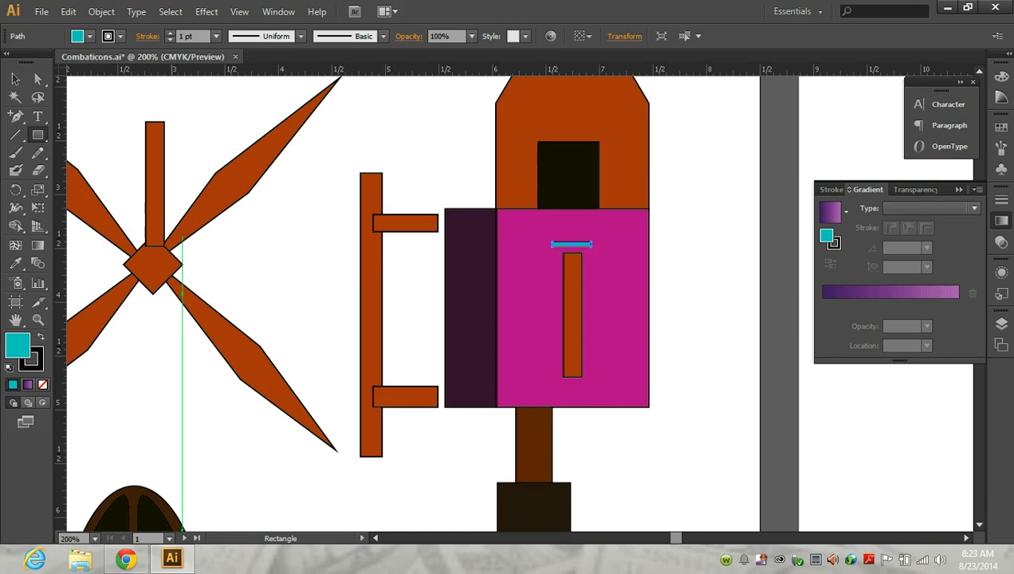
# Switch to Chrome to view the Vortex (G1) reference picture in its own tab, and return to Illustrator.
pyautogui.click(126, 558)
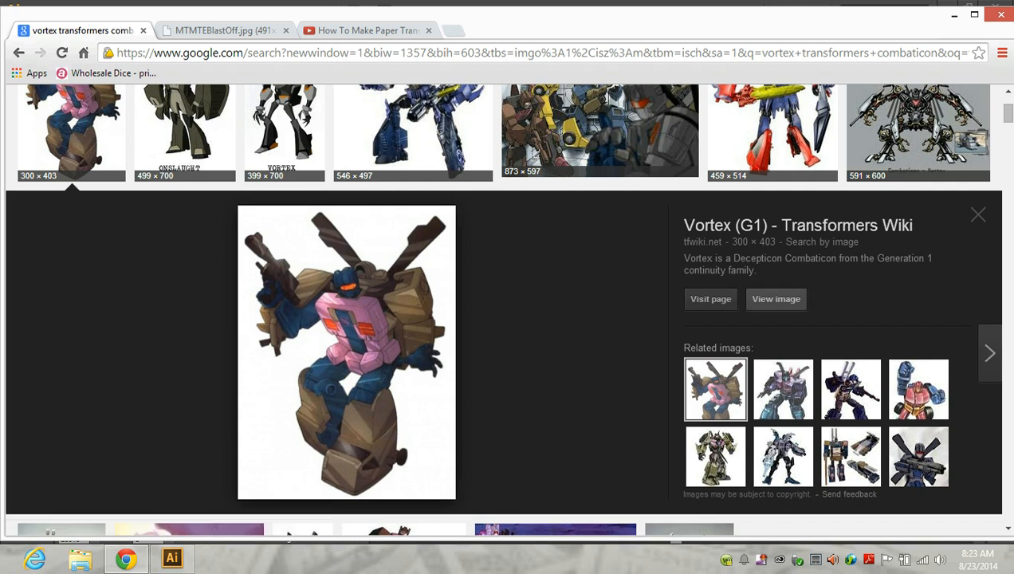
pyautogui.click(775, 299)
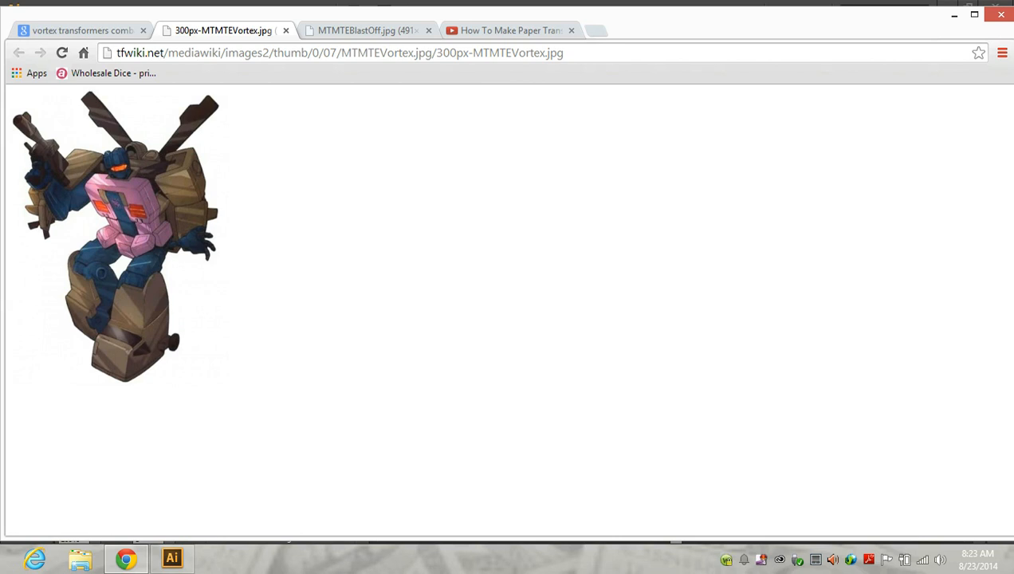
pyautogui.click(171, 558)
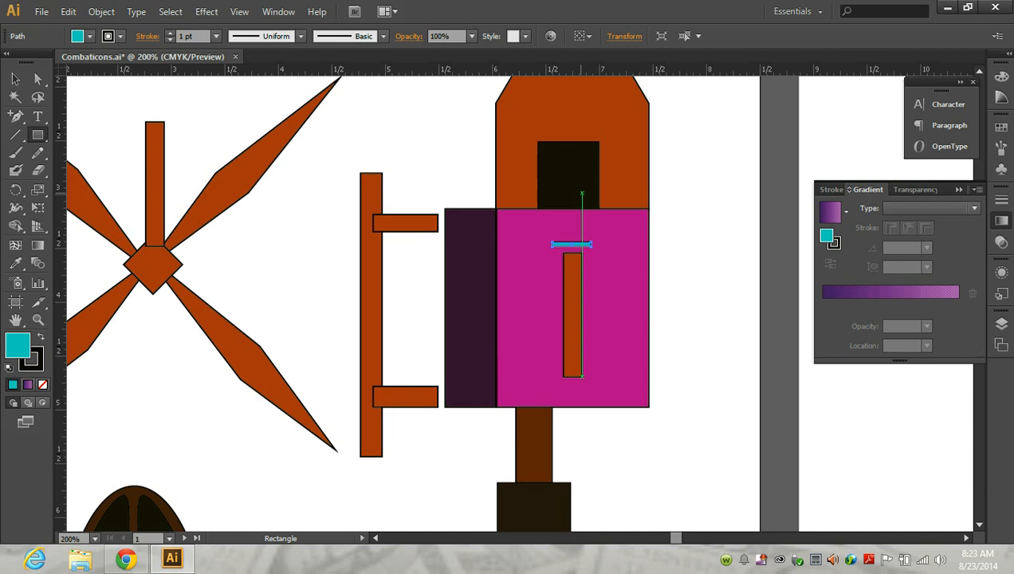
# Move the black square off the orange shape into the empty space beside it and reset it to the default white fill and black stroke.
pyautogui.press('v')
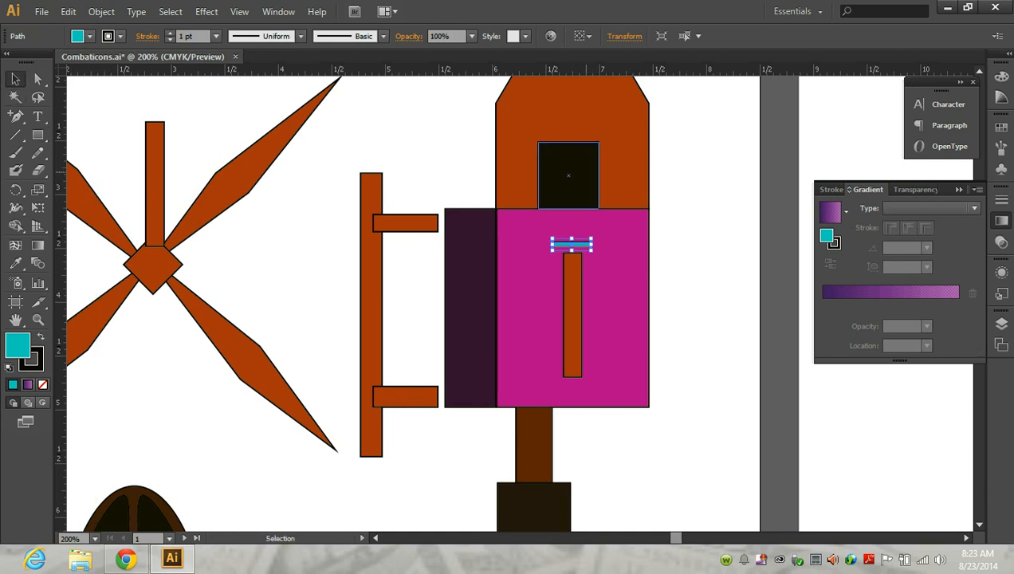
pyautogui.moveTo(568, 175); pyautogui.dragTo(418, 118)
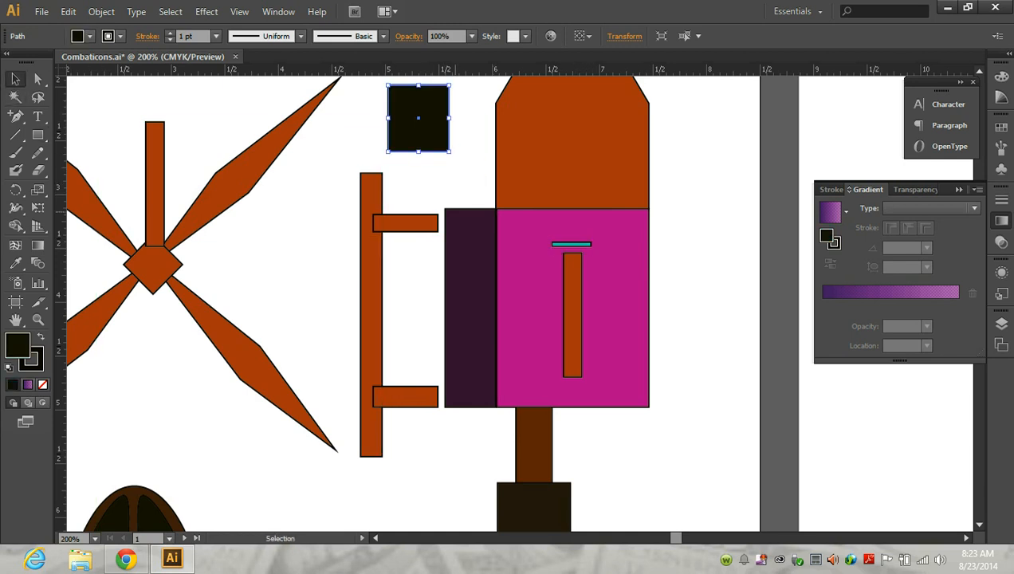
pyautogui.scroll(3, 350, 303)
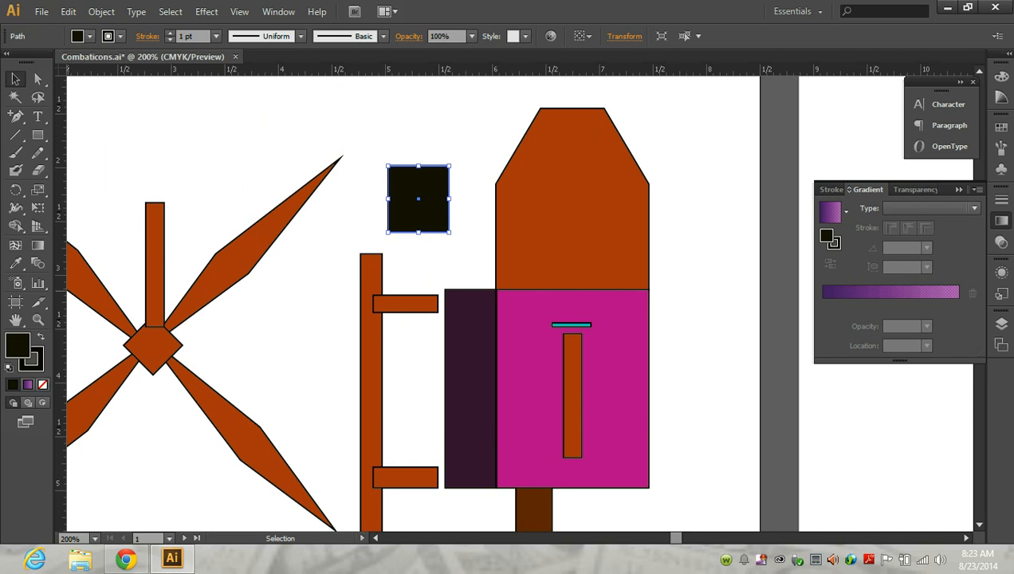
pyautogui.press('d')
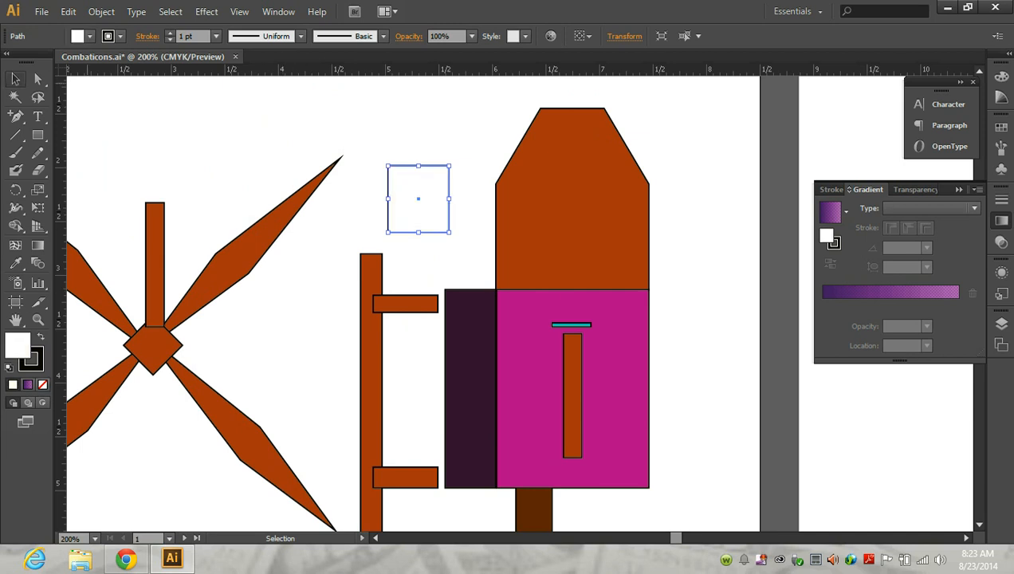
pyautogui.hotkey('ctrl', 'shift', 'a')
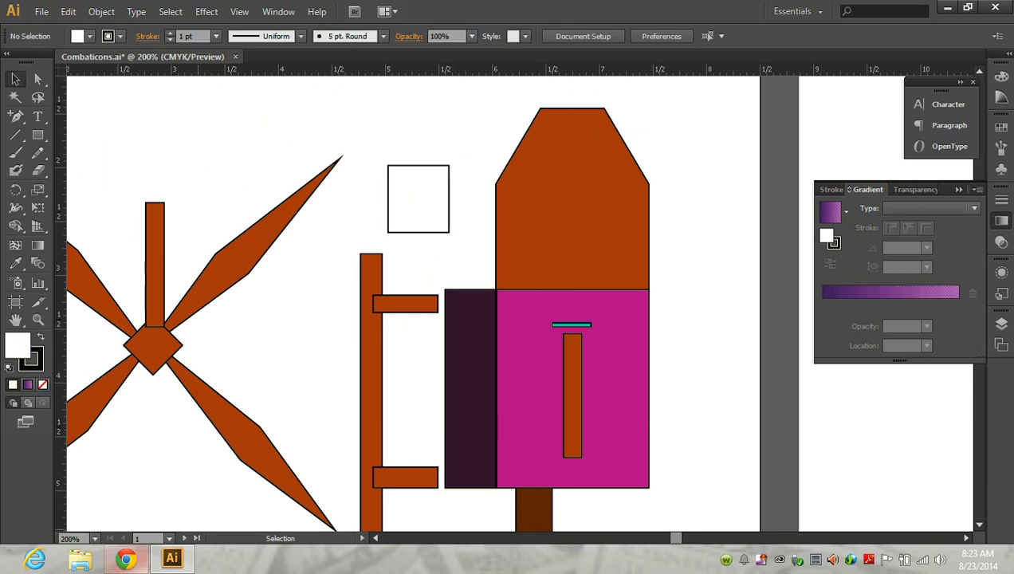
# Check the Vortex reference picture in Chrome, and draw a wide horizontal rectangle inside the white square, slightly above its middle.
pyautogui.click(126, 559)
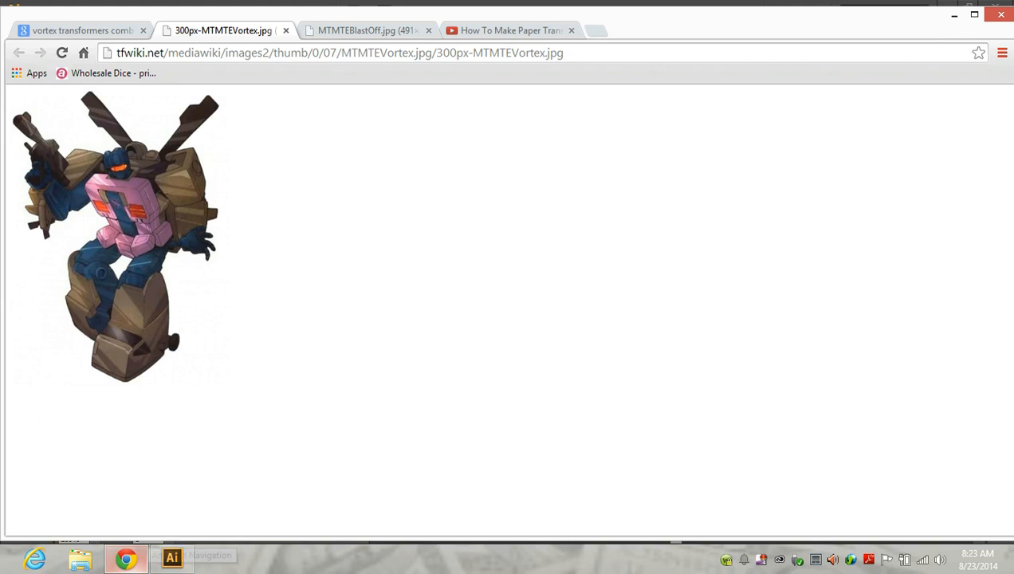
pyautogui.click(172, 559)
pyautogui.click(38, 135)
pyautogui.scroll(4, 427, 166)
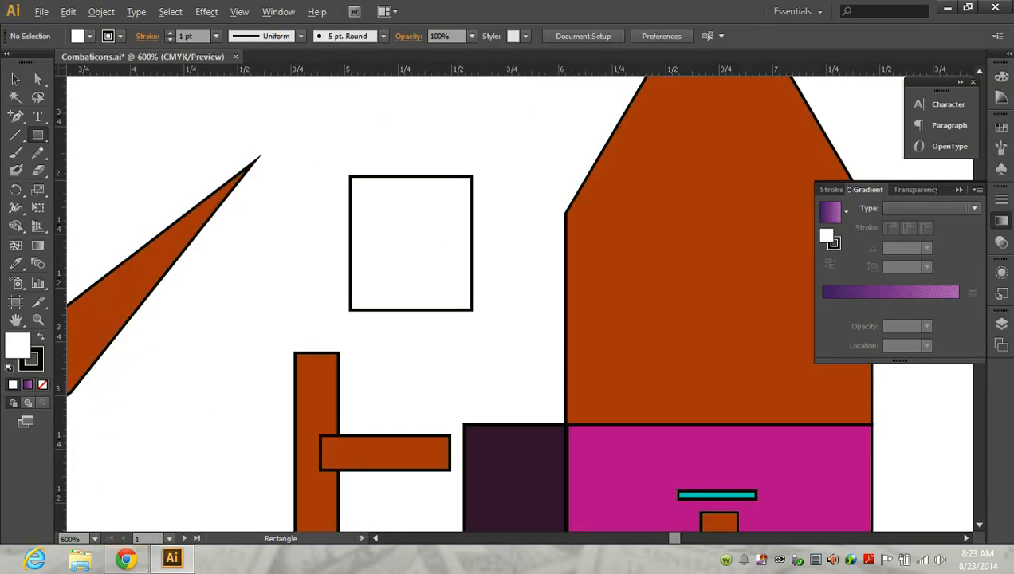
pyautogui.moveTo(301, 272)
pyautogui.mouseDown()
pyautogui.moveTo(409, 288)
pyautogui.moveTo(494, 338)
pyautogui.mouseUp()
pyautogui.moveTo(38, 135); pyautogui.dragTo(112, 189)
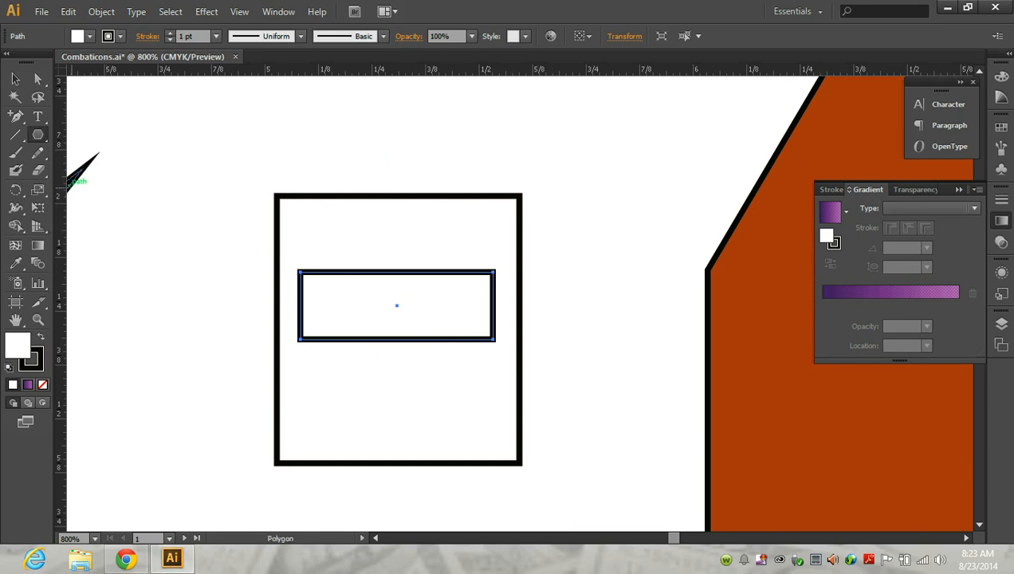
pyautogui.click(175, 194)
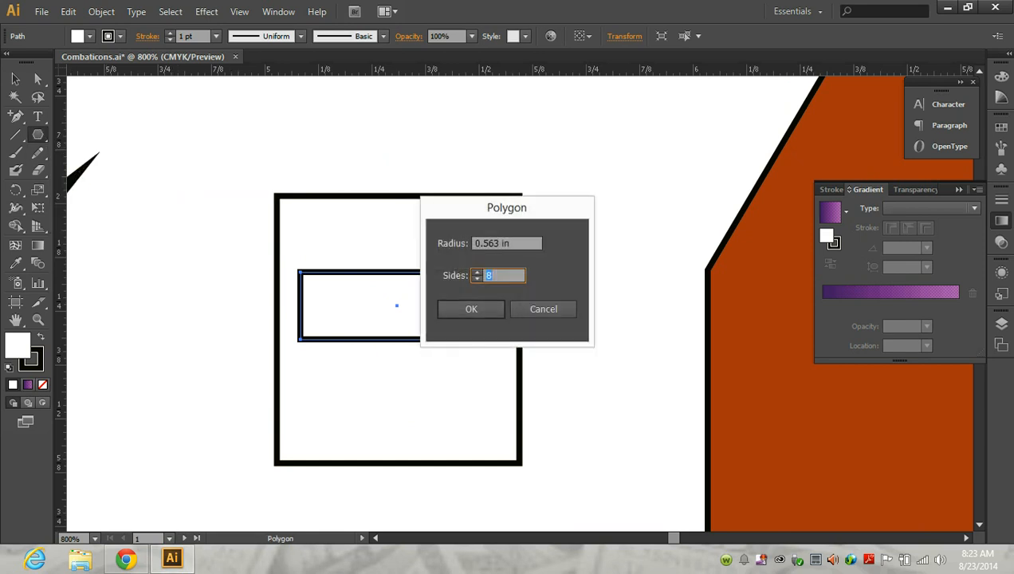
pyautogui.press('Up')
pyautogui.write('7')
pyautogui.press('Return')
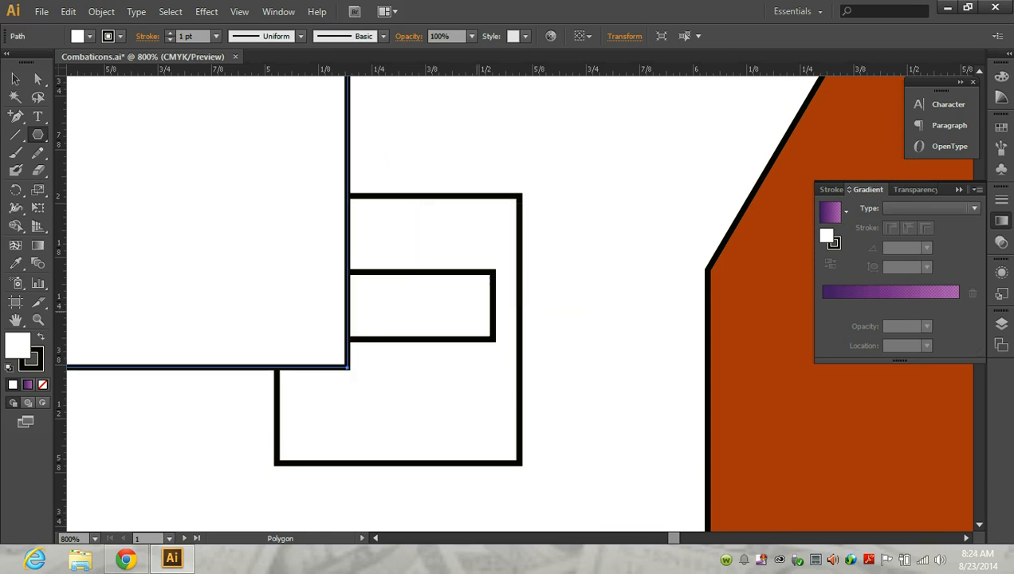
pyautogui.scroll(-2, 406, 292)
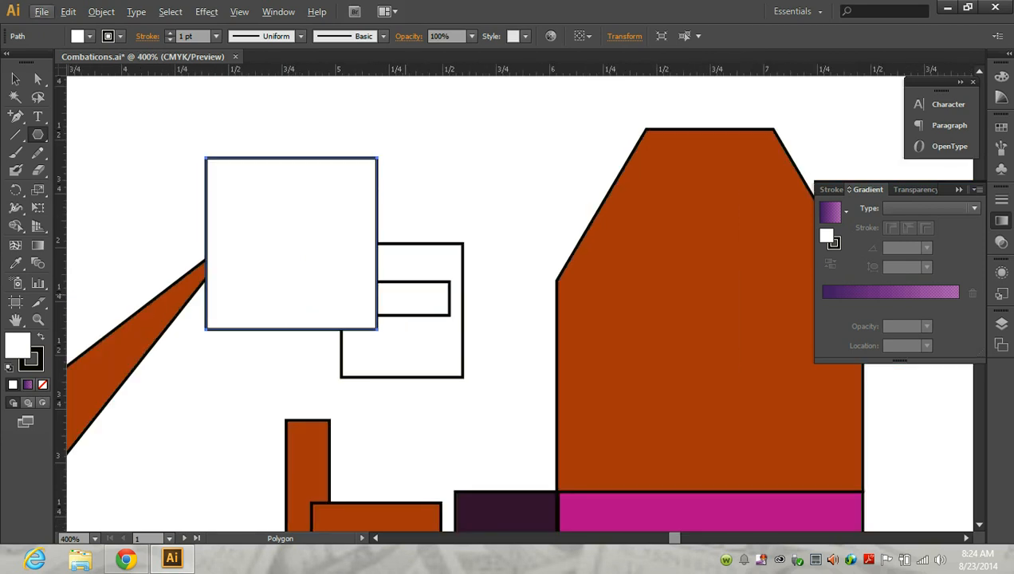
pyautogui.hotkey('ctrl', 'z')
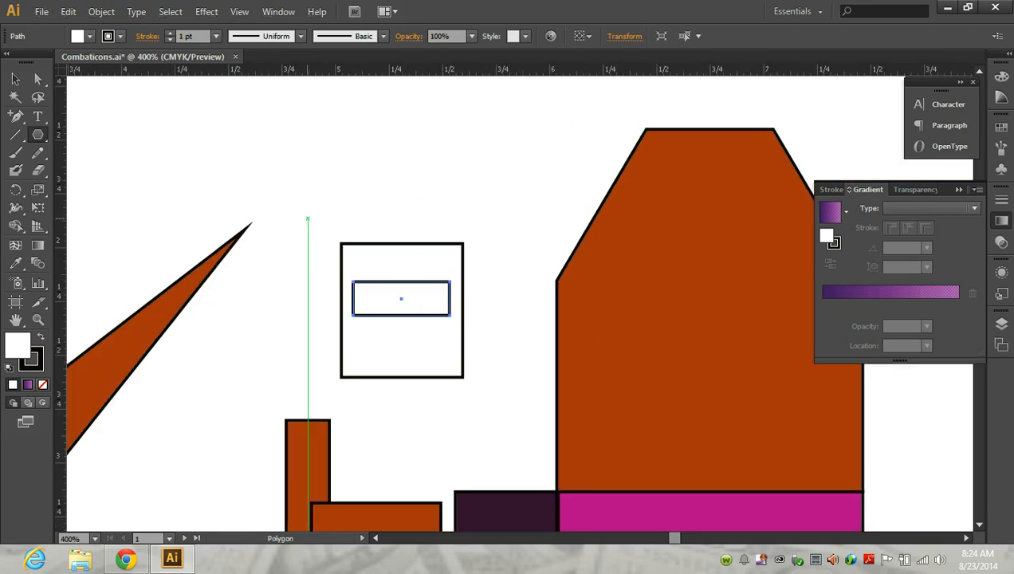
# Create a three-sided polygon near the white square and shrink it to about a quarter inch wide.
pyautogui.click(307, 215)
pyautogui.write('3')
pyautogui.press('Return')
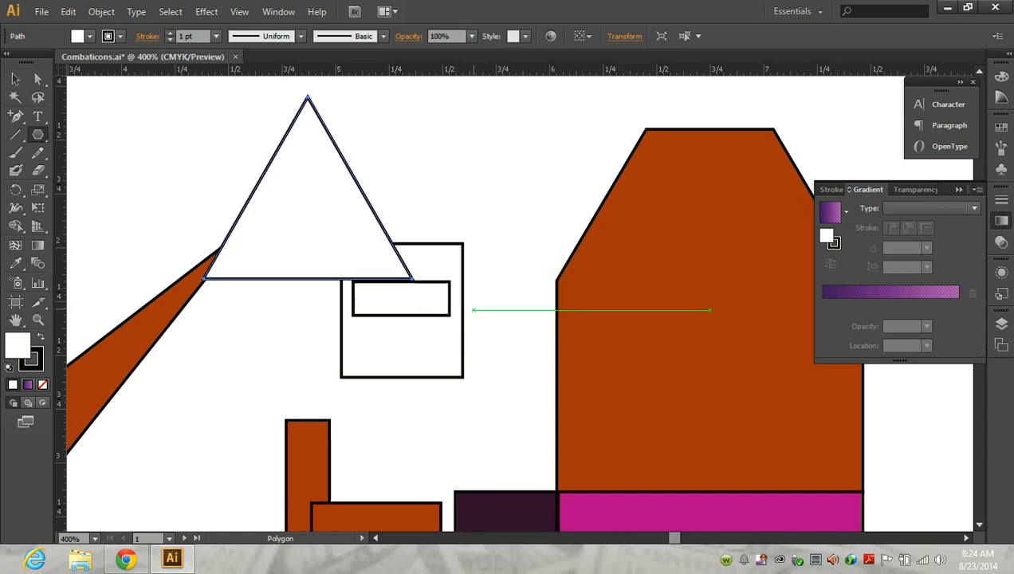
pyautogui.press('v')
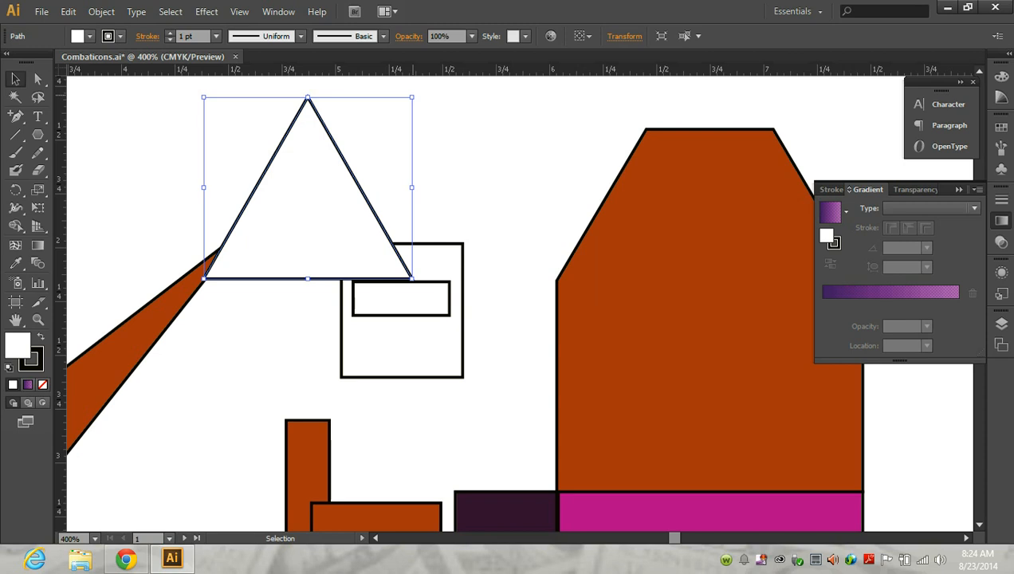
pyautogui.moveTo(411, 97); pyautogui.dragTo(256, 233)
# Rotate the small triangle 90° counterclockwise so its tip points left.
pyautogui.moveTo(258, 282); pyautogui.dragTo(272, 243)
pyautogui.hotkey('ctrl', 'z')
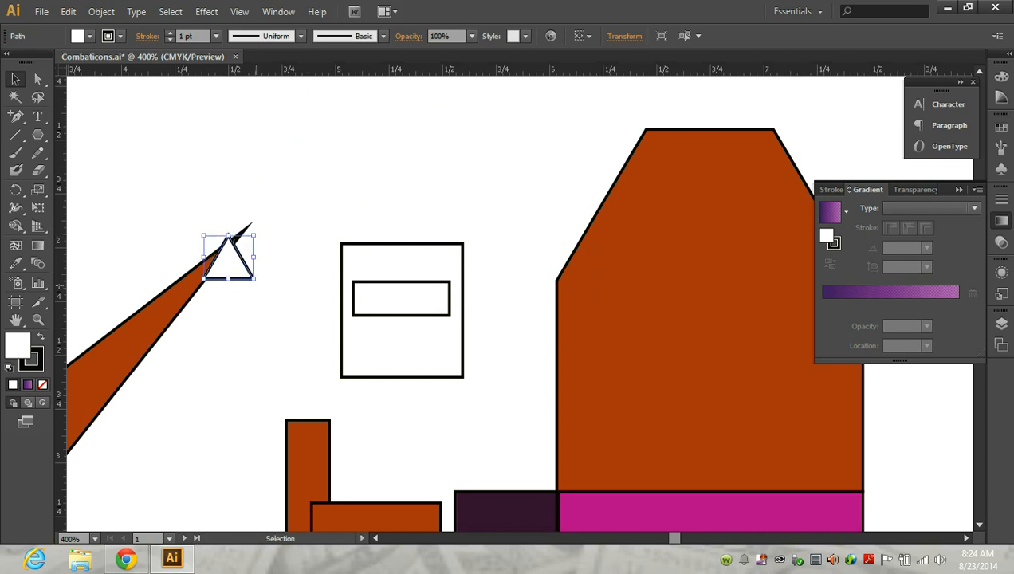
pyautogui.moveTo(259, 281); pyautogui.dragTo(269, 227)
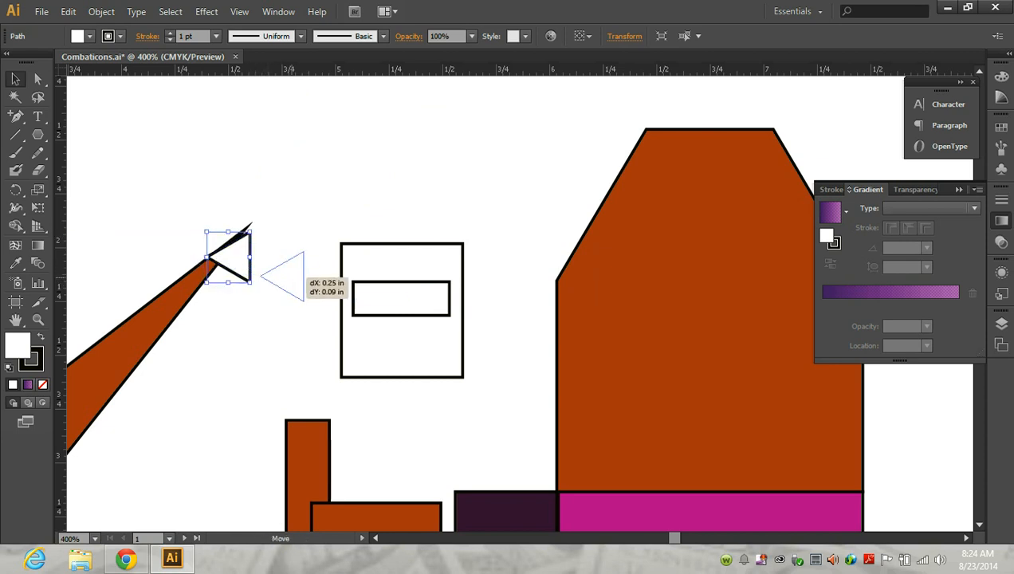